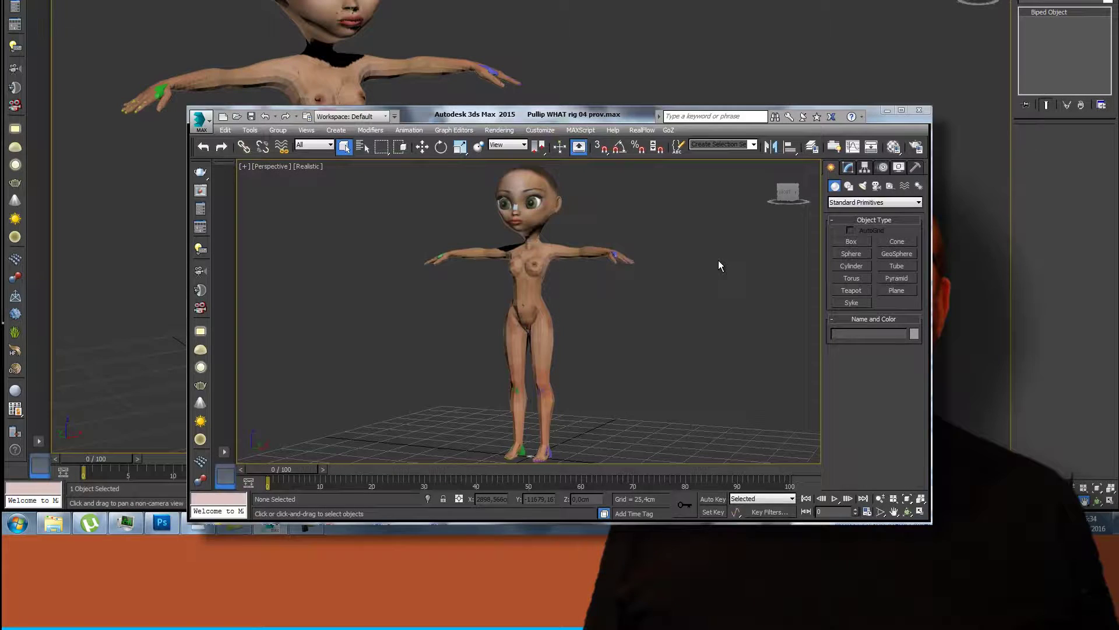
Set the view to FRONT, orbit to three-quarters, then zoom and pan onto the legs and feet.
{"action": "left_click", "coordinate": [788, 194]}
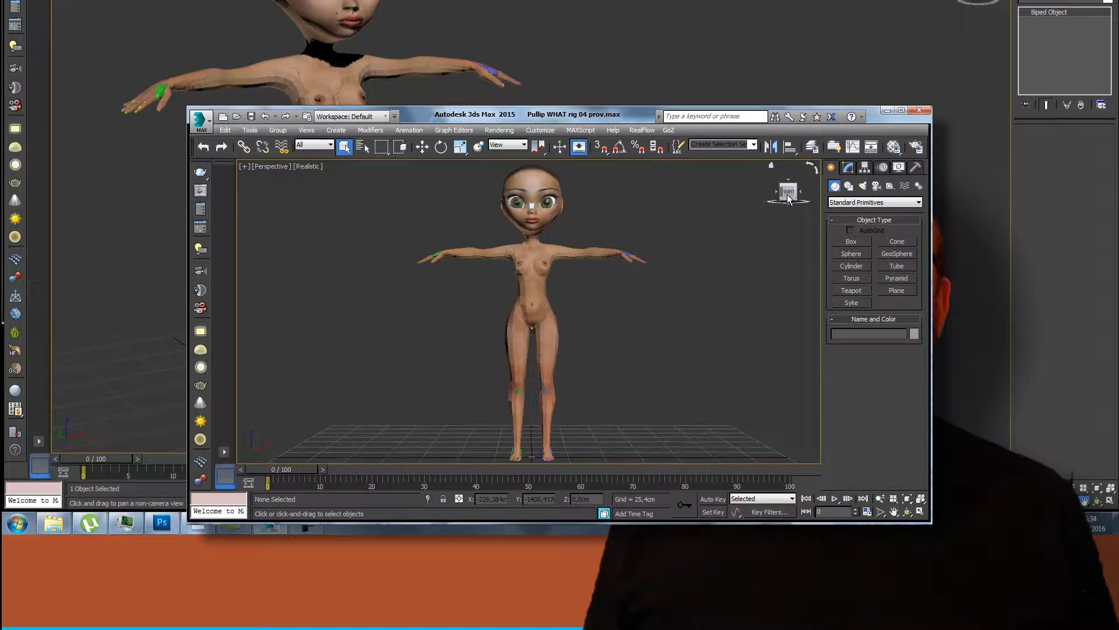
{"action": "left_click_drag", "start_coordinate": [790, 198], "coordinate": [250, 200]}
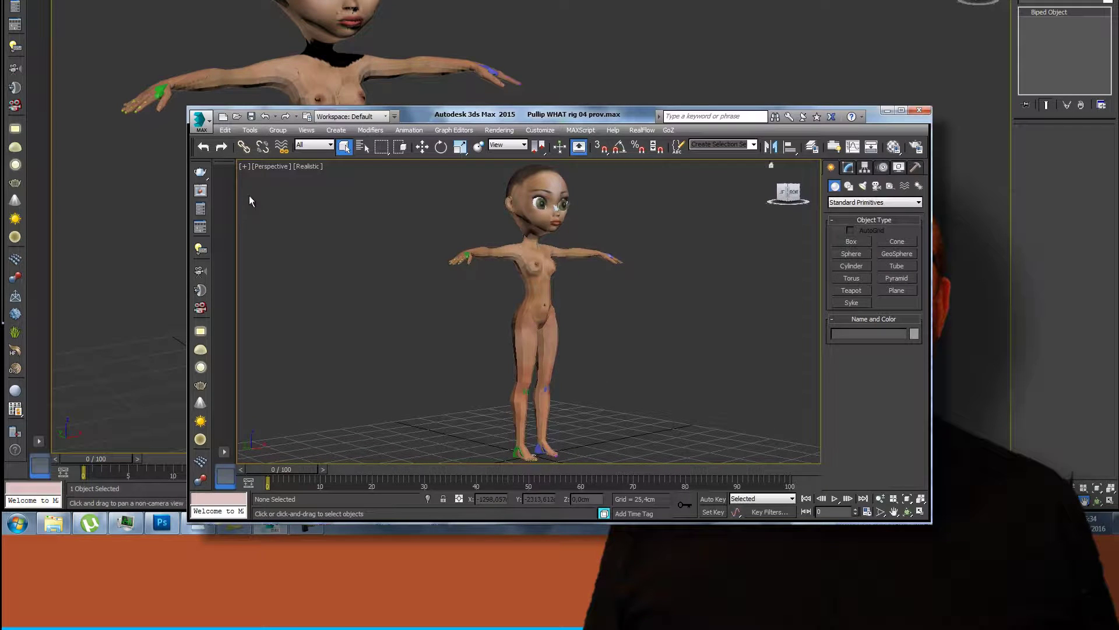
{"action": "left_click", "coordinate": [895, 512]}
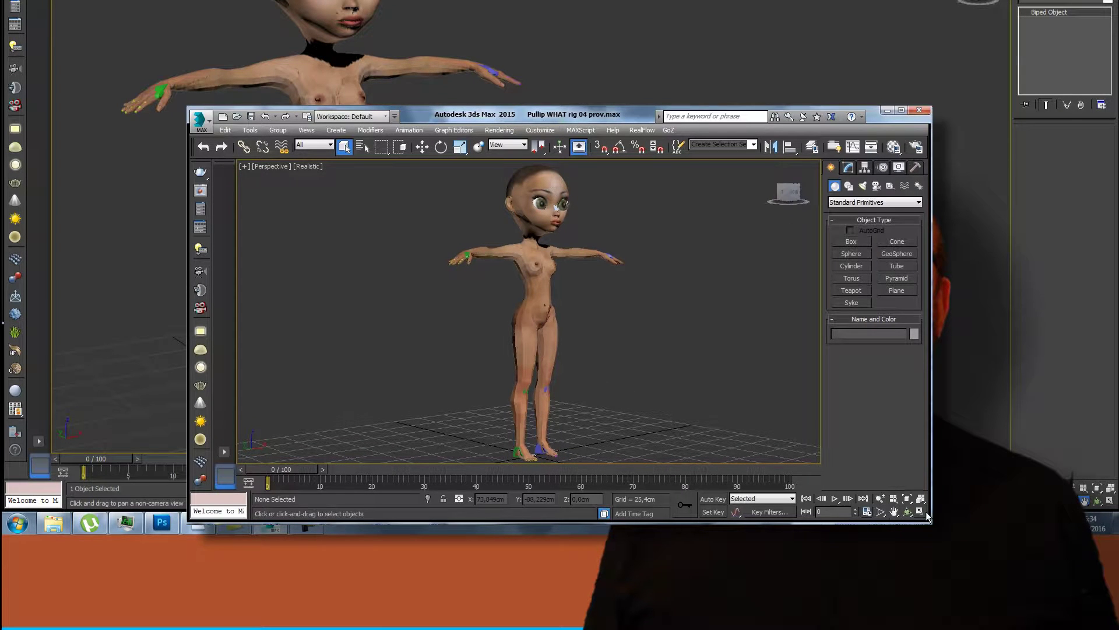
{"action": "left_click", "coordinate": [881, 502]}
{"action": "left_click_drag", "start_coordinate": [512, 432], "coordinate": [511, 380]}
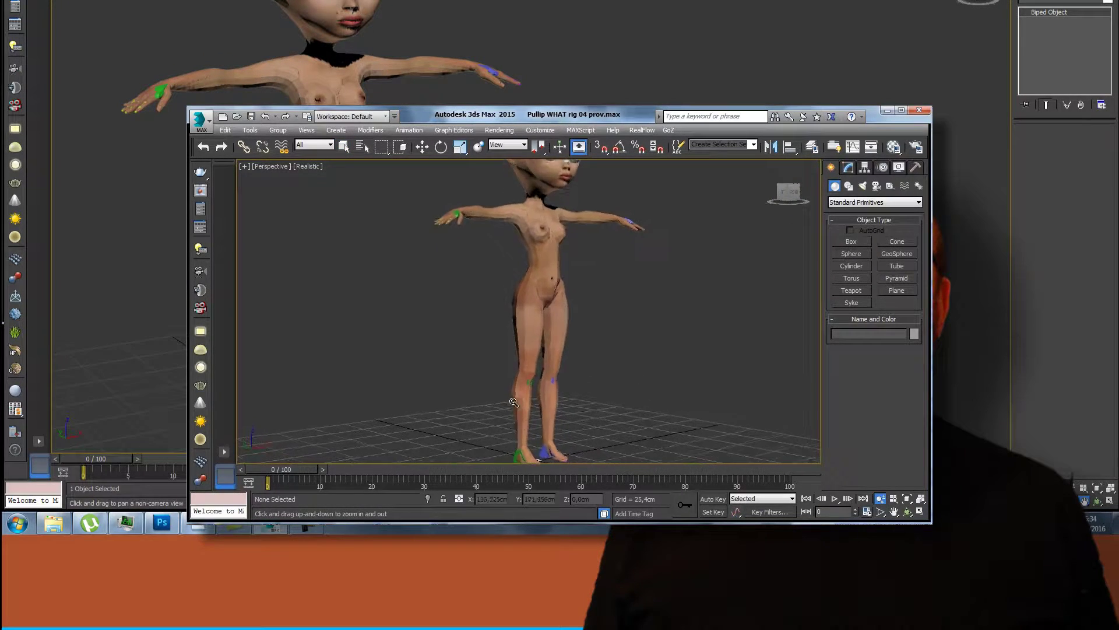
{"action": "left_click", "coordinate": [895, 512]}
{"action": "left_click_drag", "start_coordinate": [695, 393], "coordinate": [675, 347]}
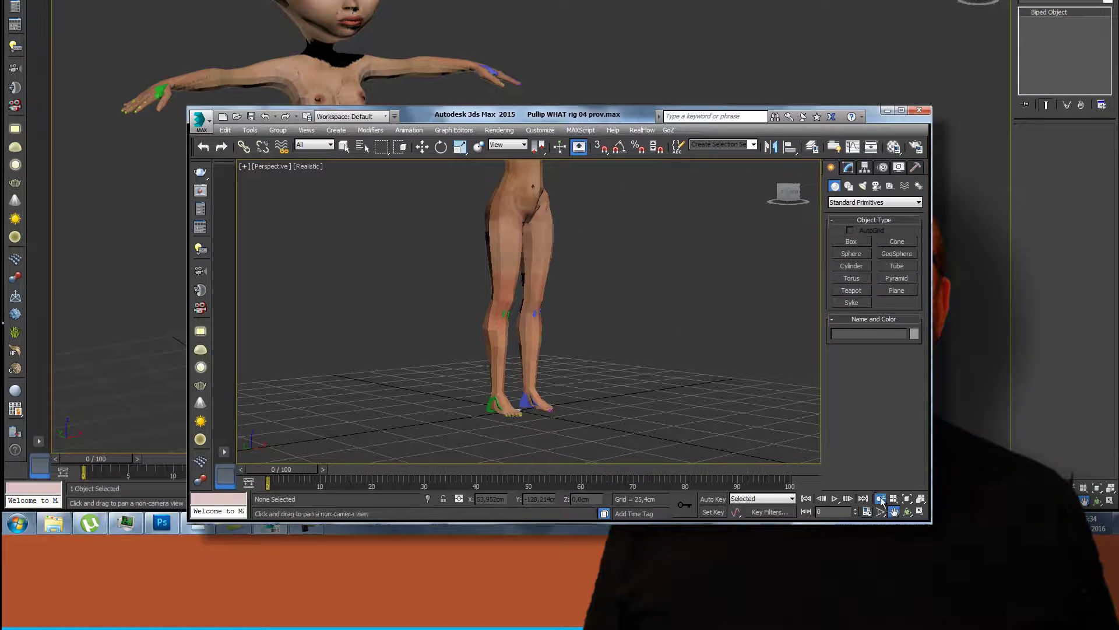
{"action": "left_click_drag", "start_coordinate": [531, 376], "coordinate": [536, 354]}
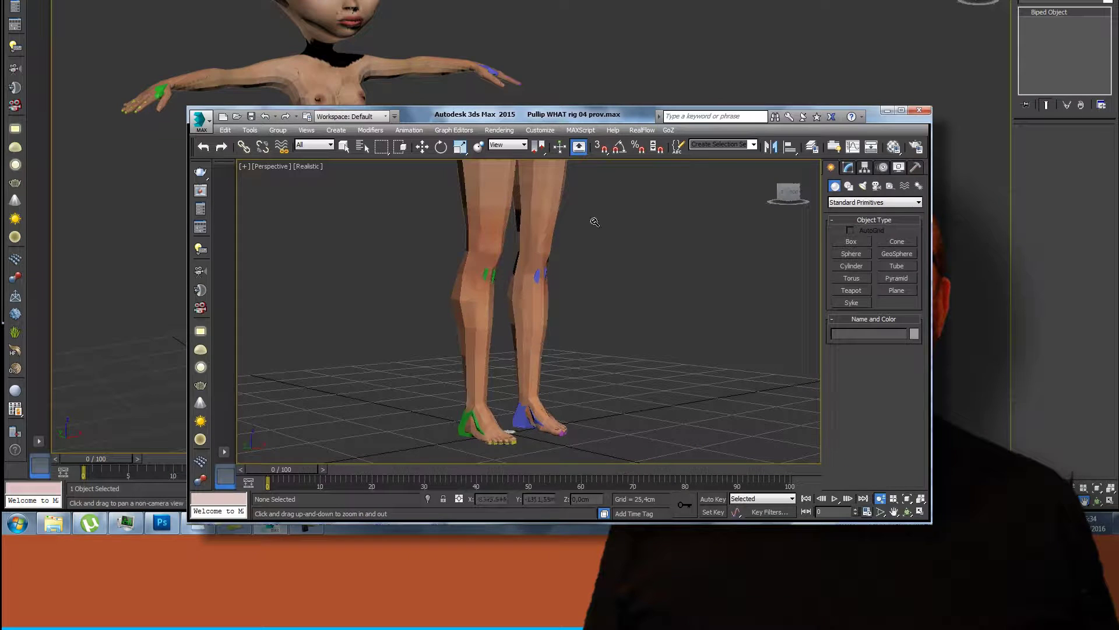
Select Bip001 R Foot, raise it to bend the leg, then lower it until the leg straightens.
{"action": "left_click", "coordinate": [462, 431]}
{"action": "left_click_drag", "start_coordinate": [471, 342], "coordinate": [471, 265]}
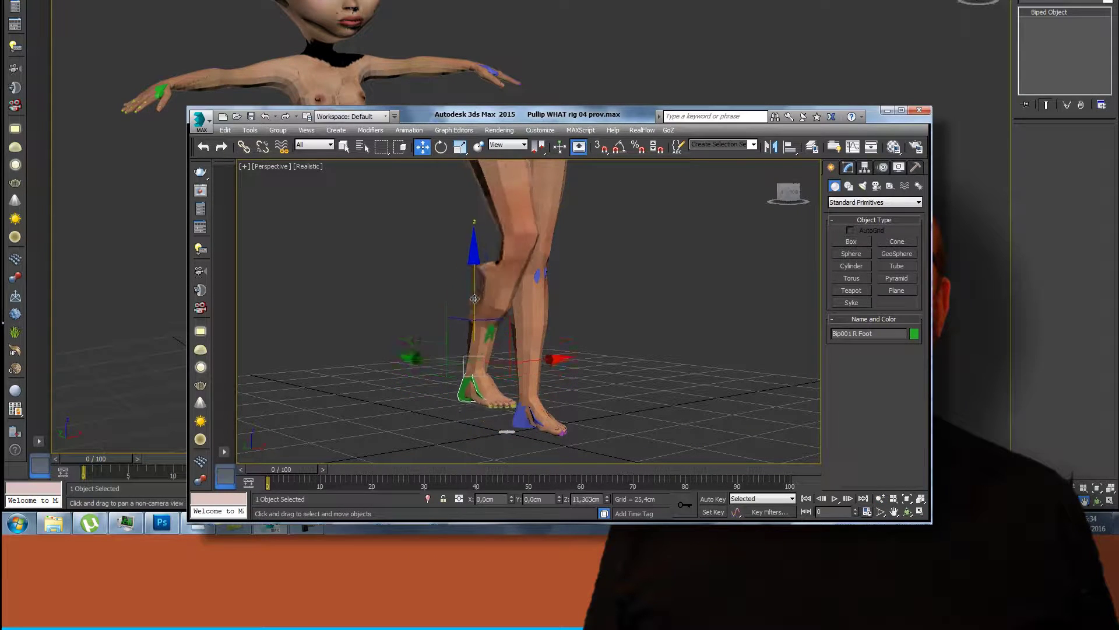
{"action": "left_click_drag", "start_coordinate": [791, 200], "coordinate": [267, 207]}
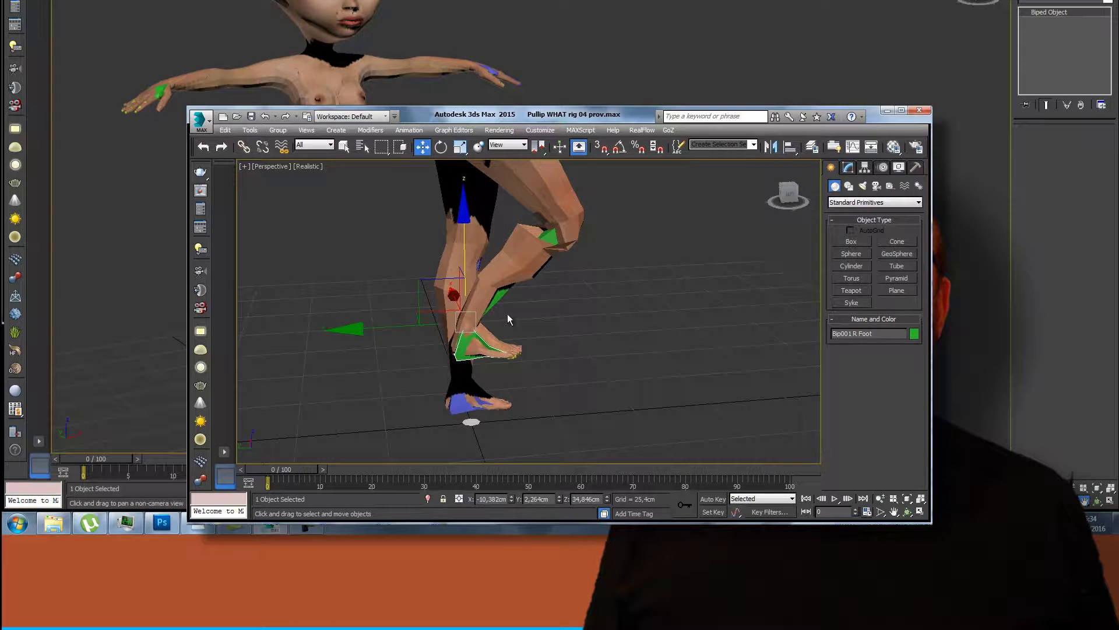
{"action": "left_click_drag", "start_coordinate": [462, 242], "coordinate": [468, 258]}
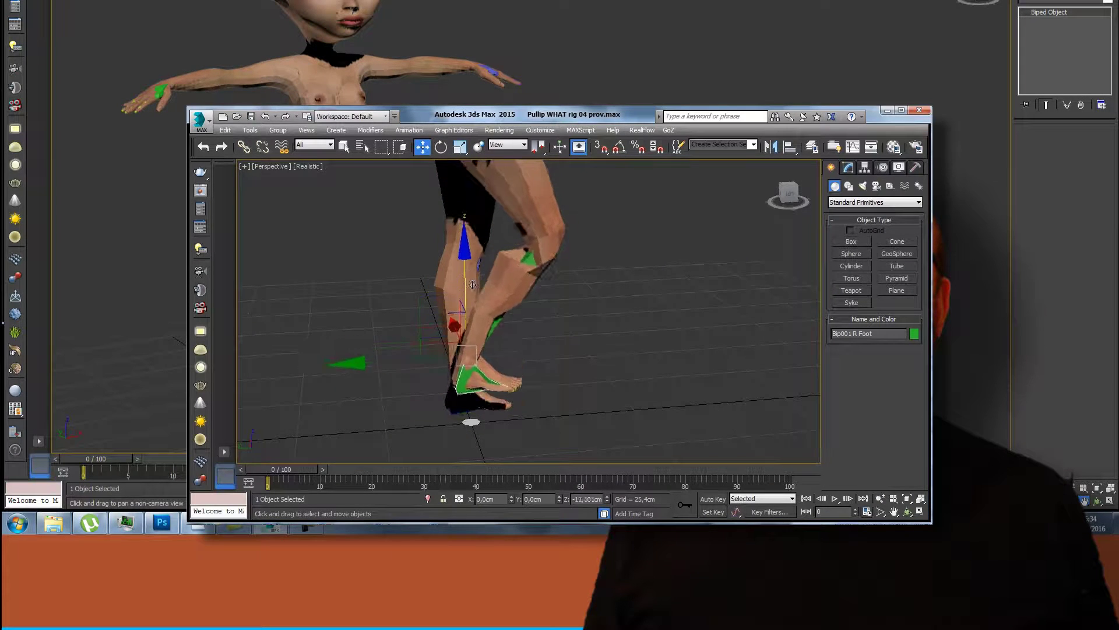
{"action": "left_click_drag", "start_coordinate": [468, 258], "coordinate": [480, 334]}
Orbit around the legs to check the deformation, then select the corpinho mesh.
{"action": "left_click_drag", "start_coordinate": [796, 200], "coordinate": [711, 204]}
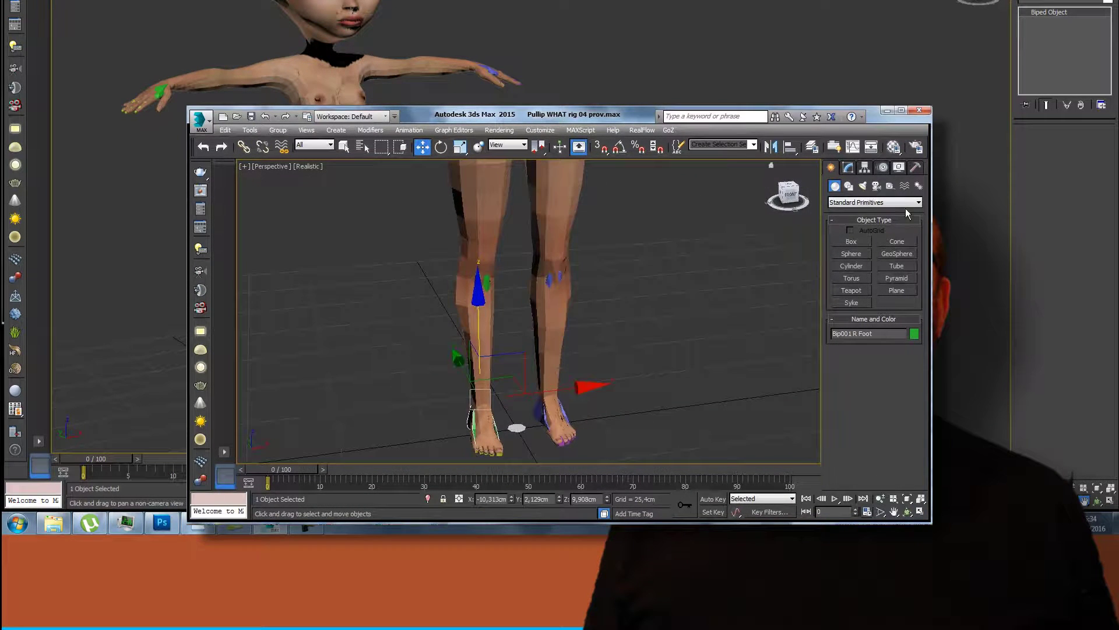
{"action": "key", "text": "g"}
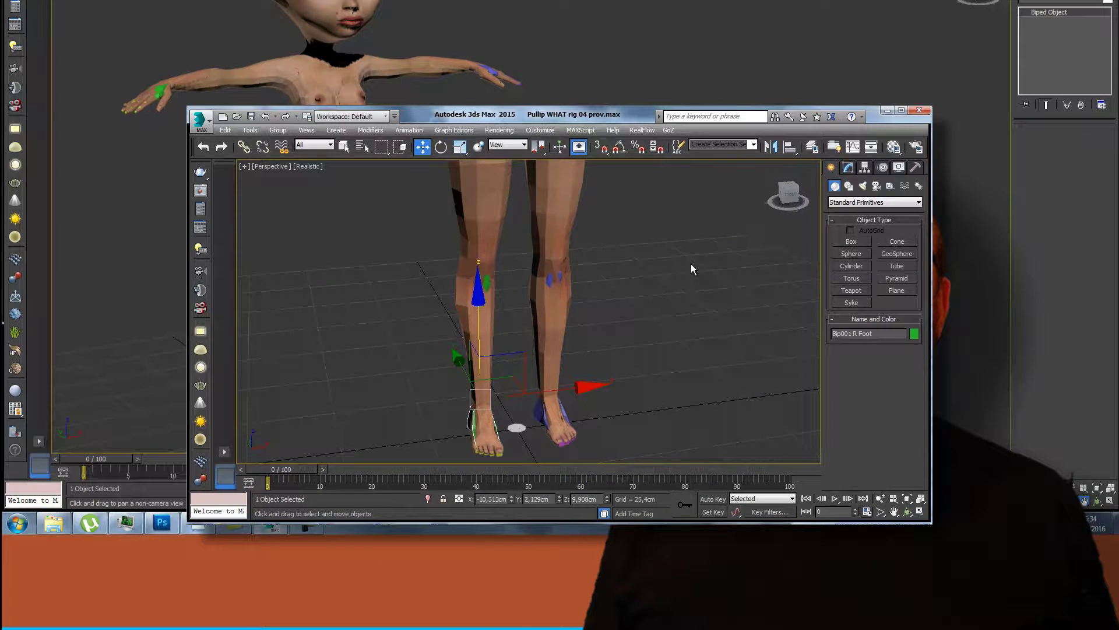
{"action": "mouse_move", "coordinate": [788, 194]}
{"action": "mouse_move", "coordinate": [788, 197]}
{"action": "left_mouse_down"}
{"action": "mouse_move", "coordinate": [773, 198]}
{"action": "mouse_move", "coordinate": [811, 200]}
{"action": "left_mouse_up"}
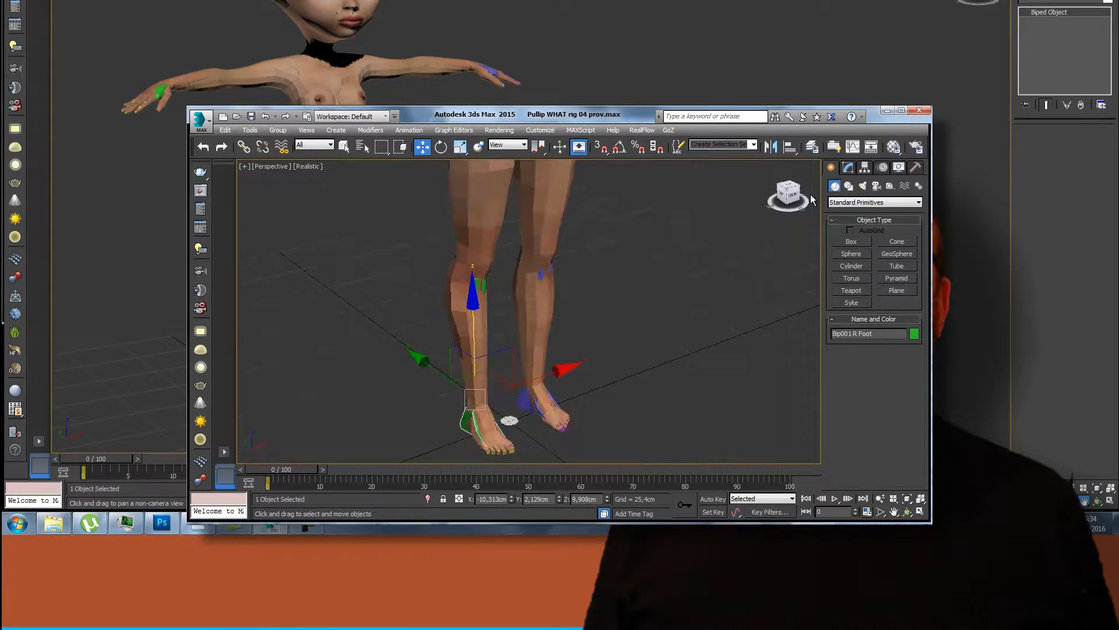
{"action": "mouse_move", "coordinate": [813, 200]}
{"action": "left_mouse_down"}
{"action": "mouse_move", "coordinate": [769, 194]}
{"action": "mouse_move", "coordinate": [804, 198]}
{"action": "left_mouse_up"}
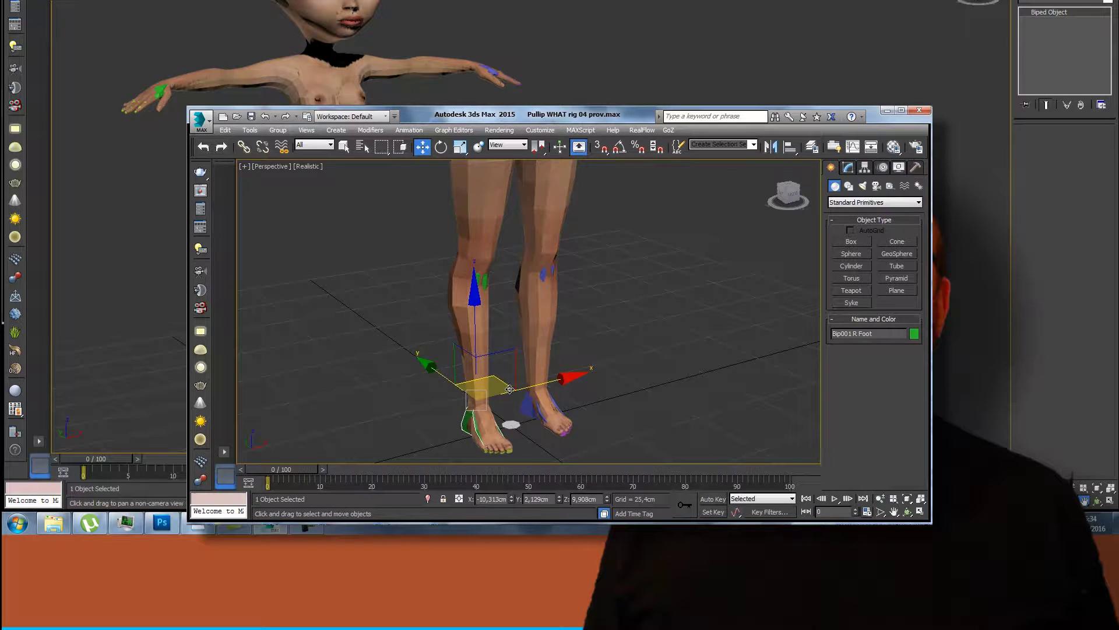
{"action": "left_click_drag", "start_coordinate": [791, 205], "coordinate": [685, 245]}
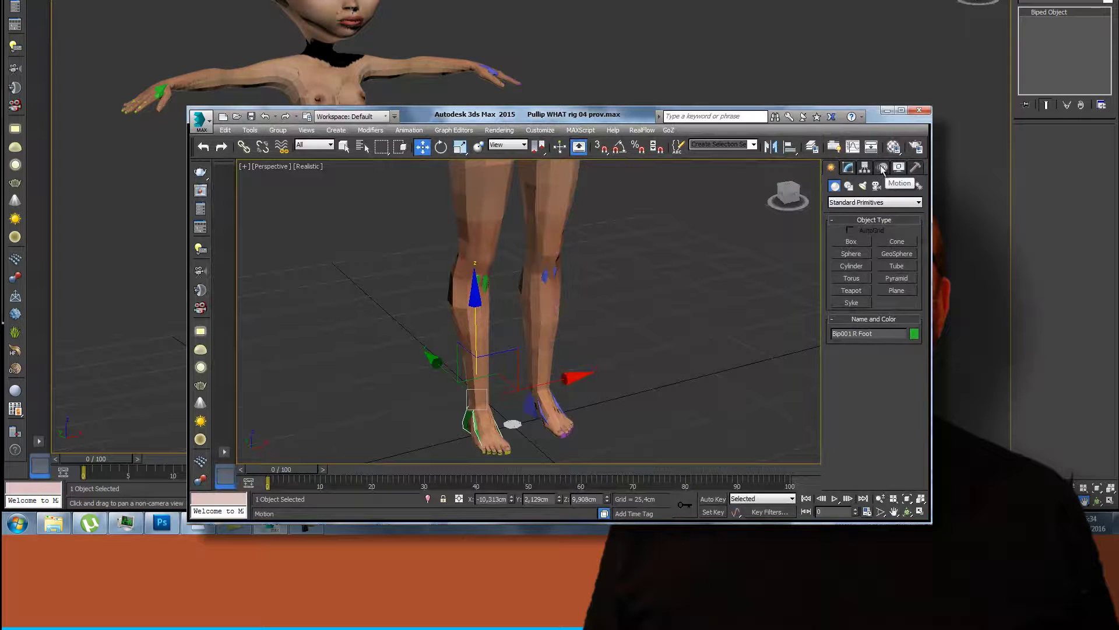
{"action": "left_click", "coordinate": [558, 198]}
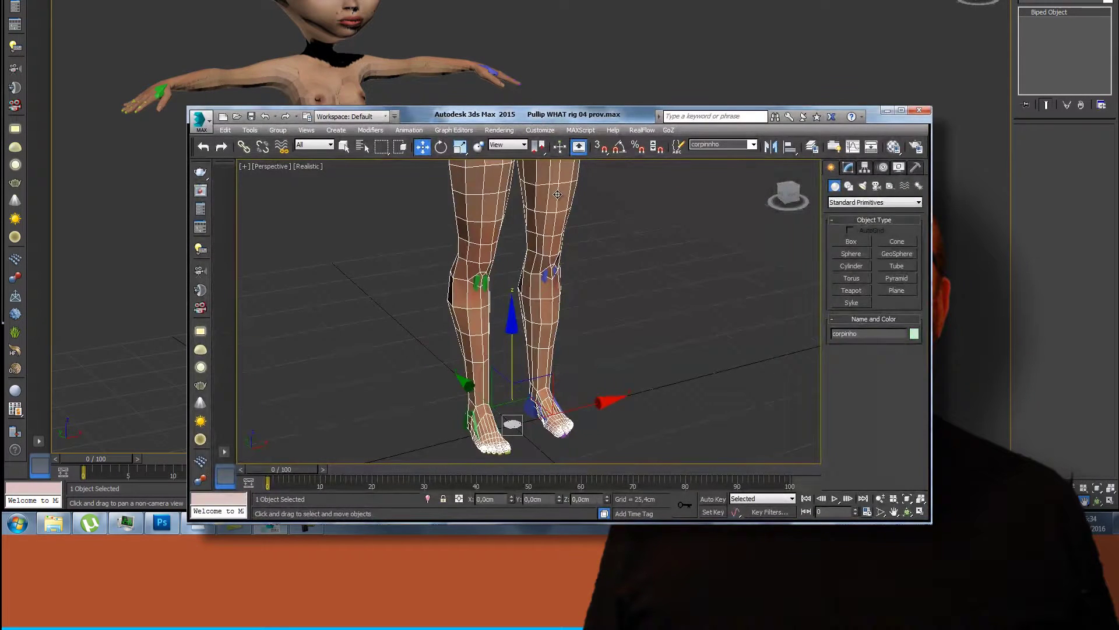
Enter Envelope editing in corpinho's Skin modifier and pick Bip001 R Calf in the bone list.
{"action": "left_click", "coordinate": [848, 167]}
{"action": "left_click", "coordinate": [872, 225]}
{"action": "scroll", "coordinate": [906, 373], "scroll_direction": "down", "scroll_amount": 1}
{"action": "scroll", "coordinate": [907, 373], "scroll_direction": "down", "scroll_amount": 1}
{"action": "scroll", "coordinate": [908, 373], "scroll_direction": "down", "scroll_amount": 1}
{"action": "scroll", "coordinate": [909, 372], "scroll_direction": "down", "scroll_amount": 1}
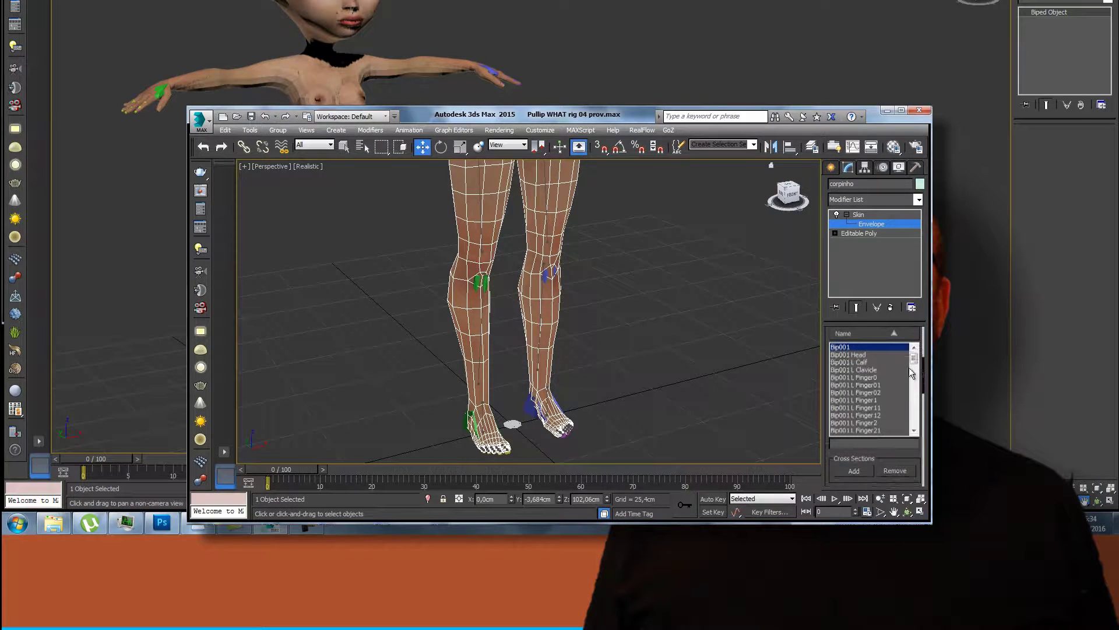
{"action": "left_click_drag", "start_coordinate": [912, 355], "coordinate": [911, 390]}
{"action": "left_click", "coordinate": [858, 393]}
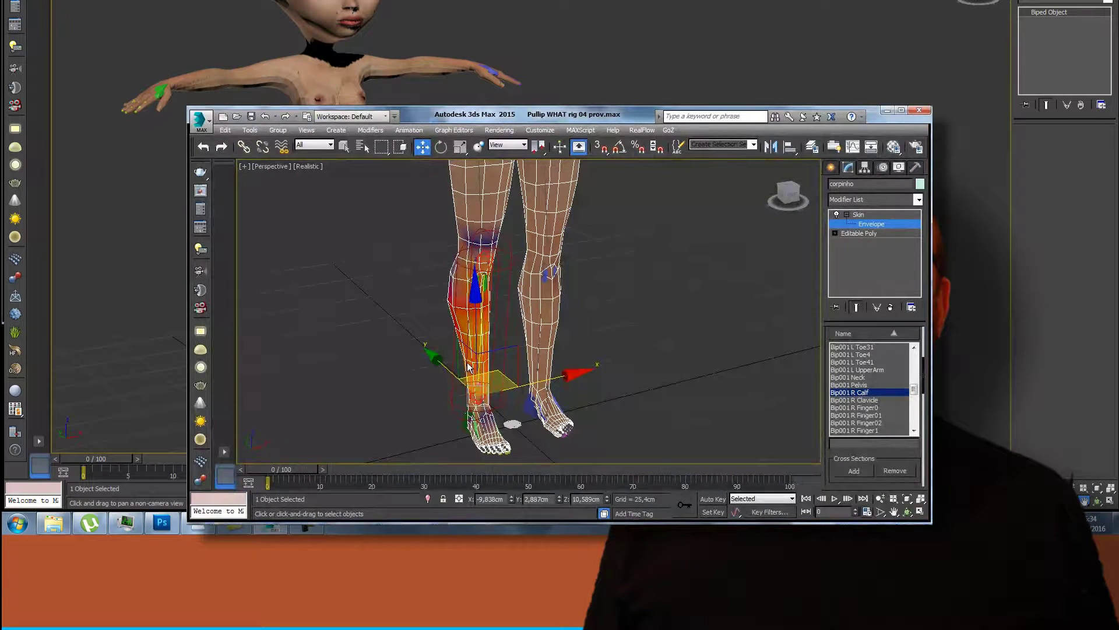
Orbit, zoom and pan to inspect the calf envelope's weight shading on the right lower leg.
{"action": "left_click", "coordinate": [797, 201]}
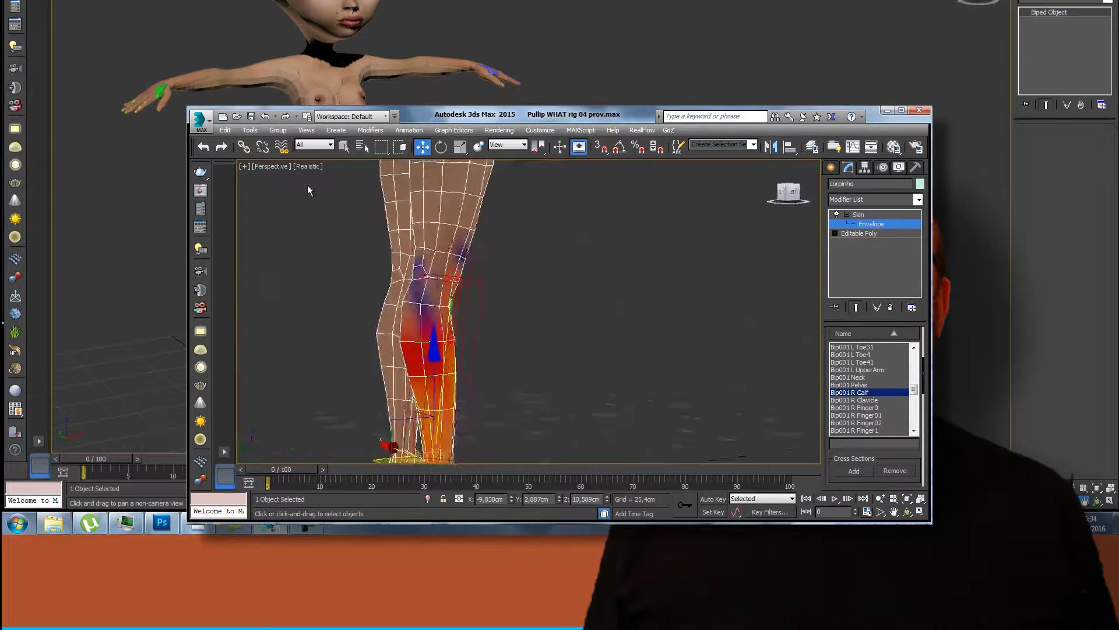
{"action": "middle_click_drag", "start_coordinate": [283, 184], "coordinate": [244, 195], "text": "alt"}
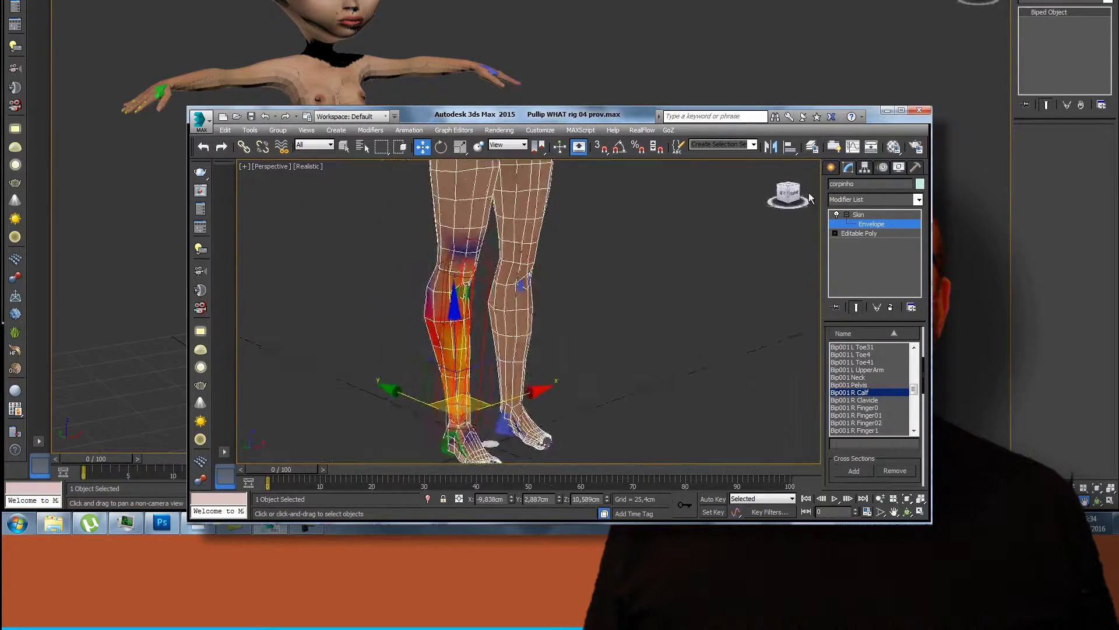
{"action": "left_click", "coordinate": [880, 498]}
{"action": "mouse_move", "coordinate": [471, 373]}
{"action": "left_mouse_down"}
{"action": "mouse_move", "coordinate": [472, 359]}
{"action": "mouse_move", "coordinate": [655, 407]}
{"action": "left_mouse_up"}
{"action": "mouse_move", "coordinate": [655, 407]}
{"action": "middle_mouse_down"}
{"action": "mouse_move", "coordinate": [719, 382]}
{"action": "mouse_move", "coordinate": [632, 296]}
{"action": "middle_mouse_up"}
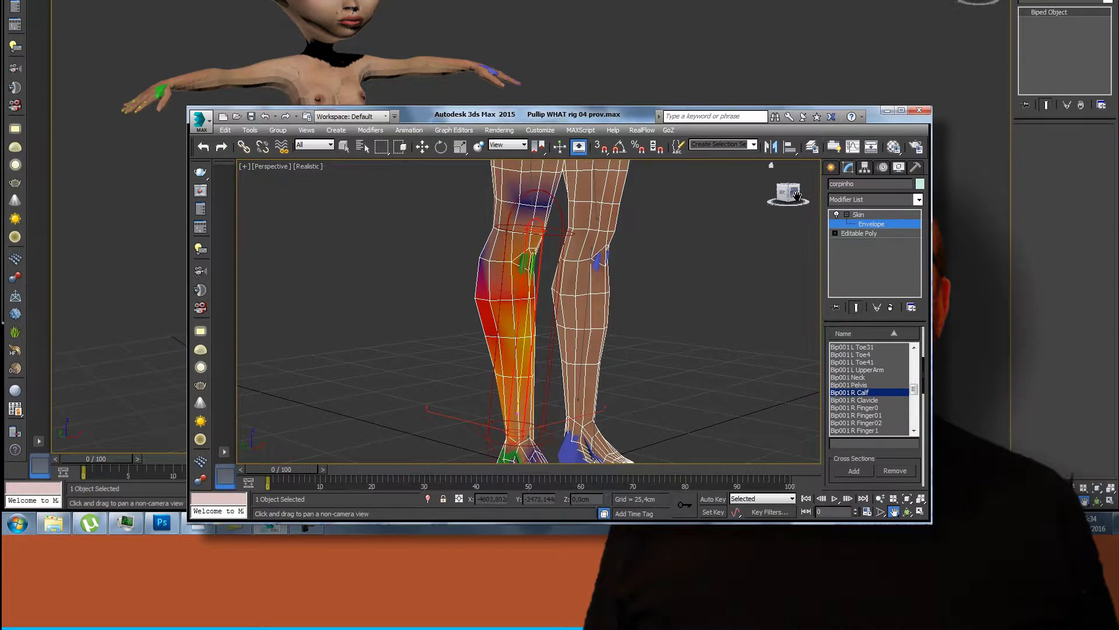
{"action": "mouse_move", "coordinate": [583, 354]}
{"action": "middle_mouse_down", "text": "alt"}
{"action": "mouse_move", "coordinate": [257, 193]}
{"action": "mouse_move", "coordinate": [469, 385]}
{"action": "middle_mouse_up", "text": "alt"}
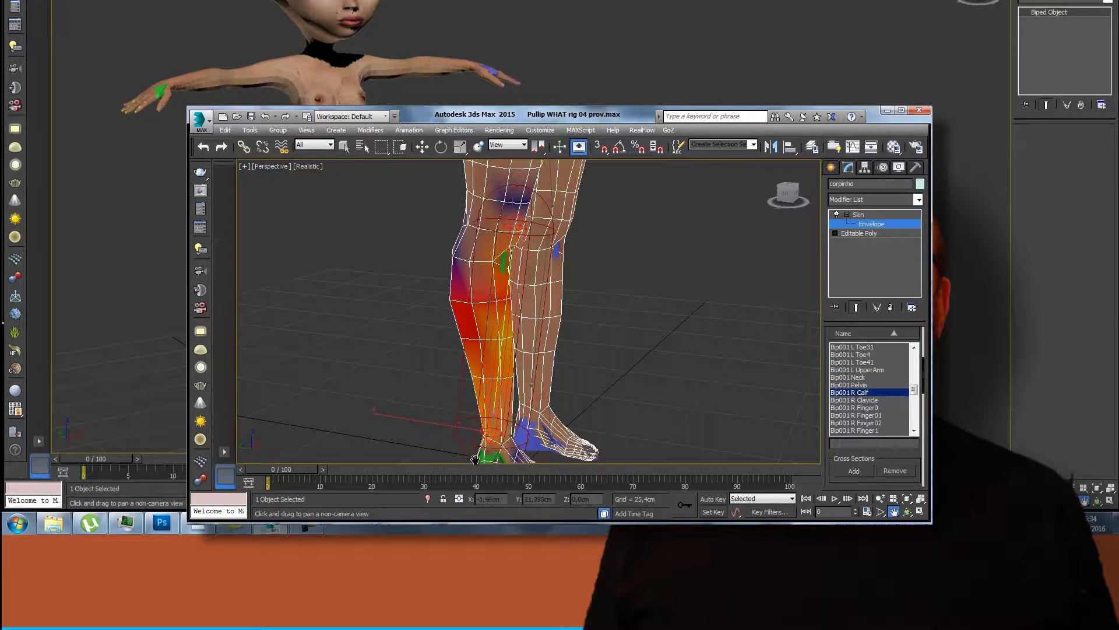
{"action": "left_click", "coordinate": [786, 194]}
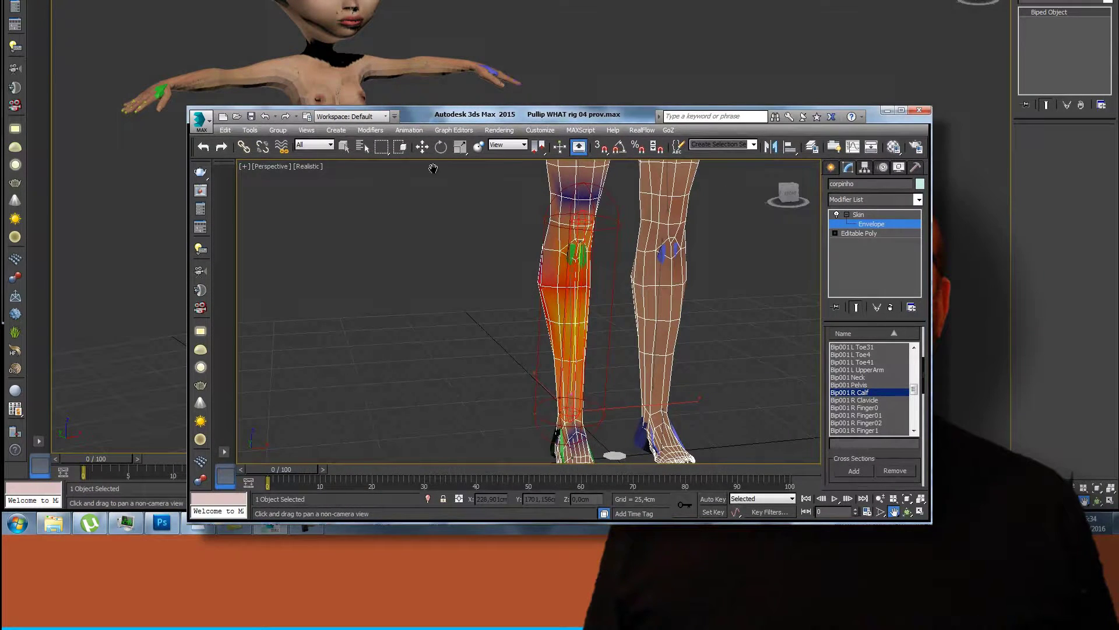
Move the Bip001 R Calf envelope's knee-end point so it covers the lower leg better.
{"action": "left_click", "coordinate": [423, 147]}
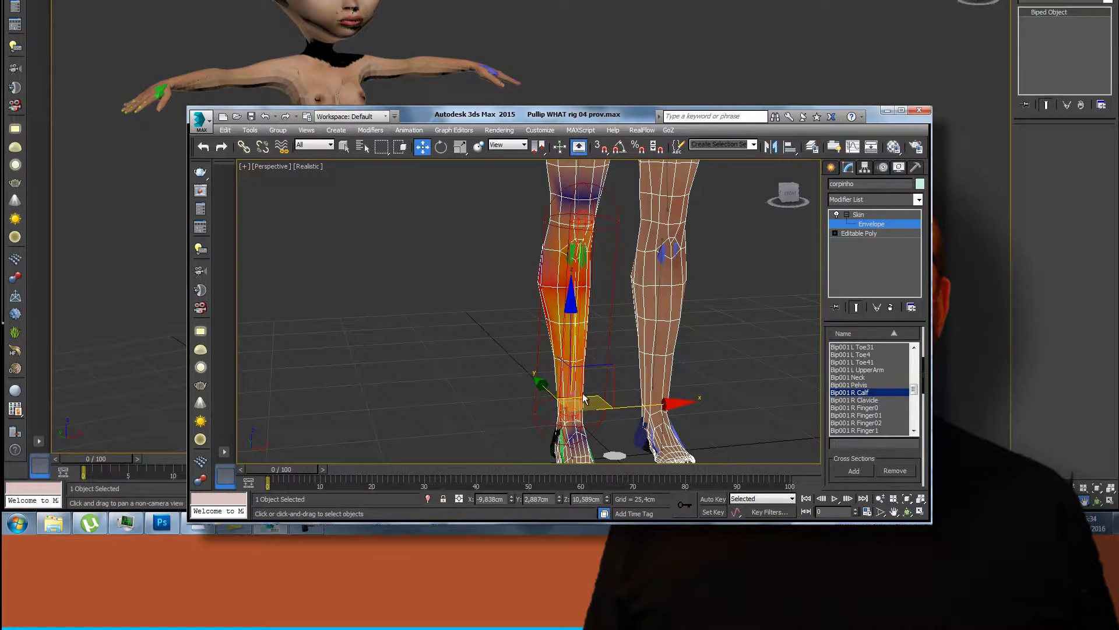
{"action": "left_click_drag", "start_coordinate": [574, 413], "coordinate": [574, 414]}
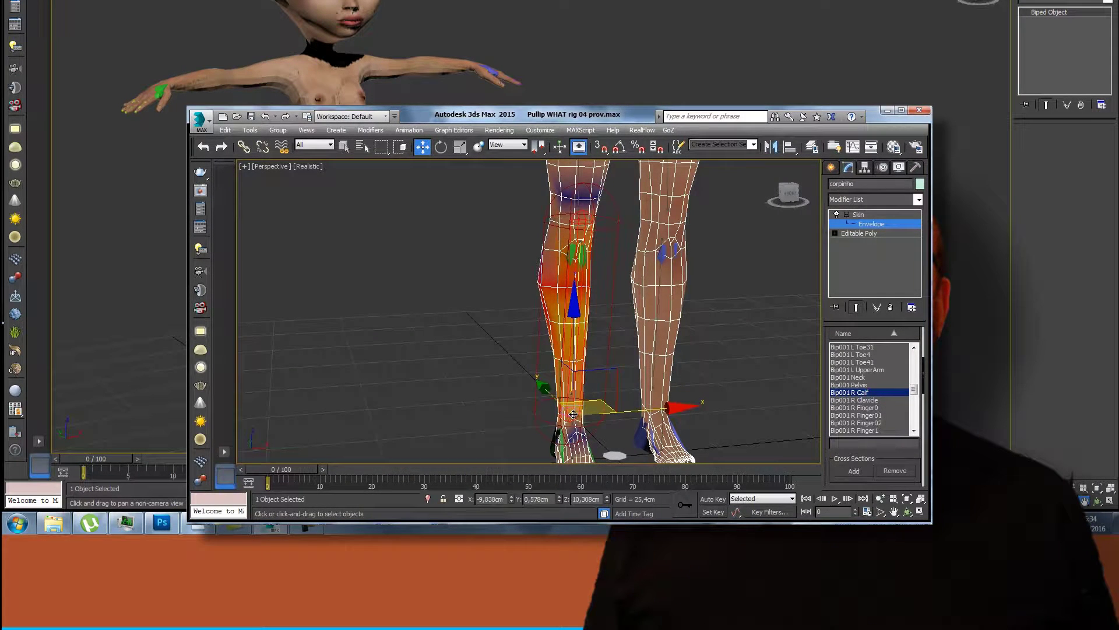
{"action": "left_click_drag", "start_coordinate": [574, 414], "coordinate": [579, 419]}
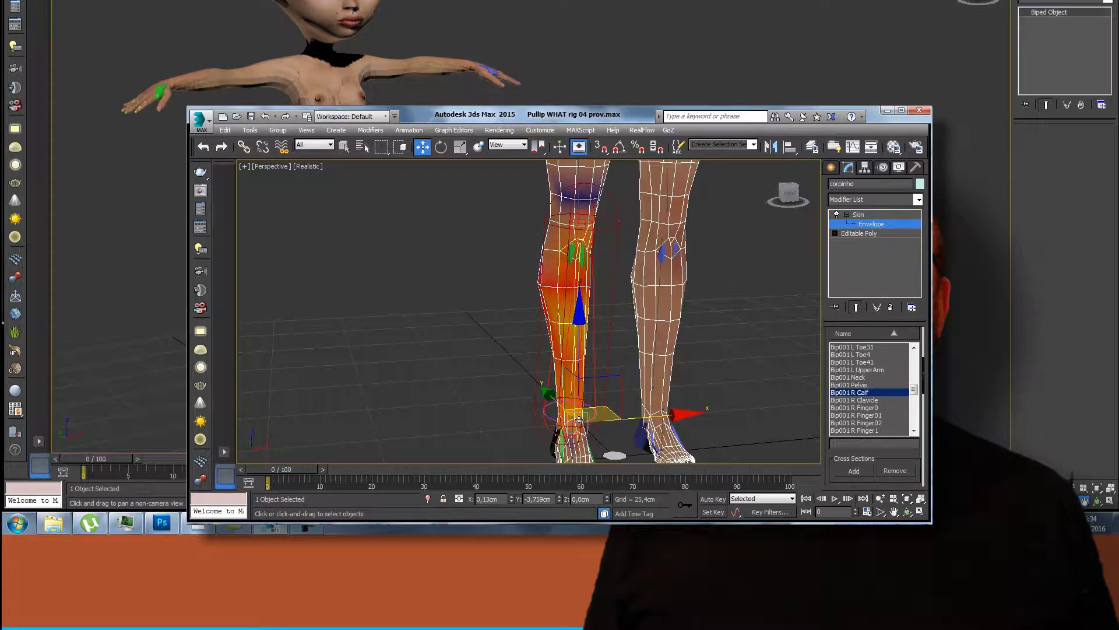
{"action": "left_click", "coordinate": [586, 223]}
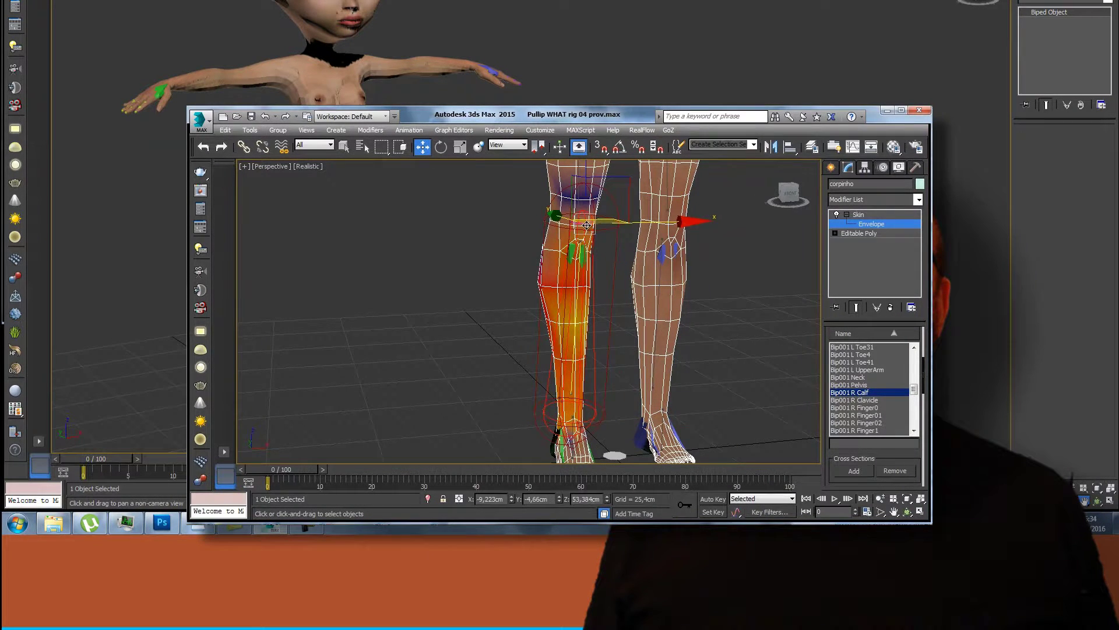
{"action": "mouse_move", "coordinate": [586, 225]}
{"action": "left_mouse_down"}
{"action": "mouse_move", "coordinate": [595, 217]}
{"action": "mouse_move", "coordinate": [592, 229]}
{"action": "left_mouse_up"}
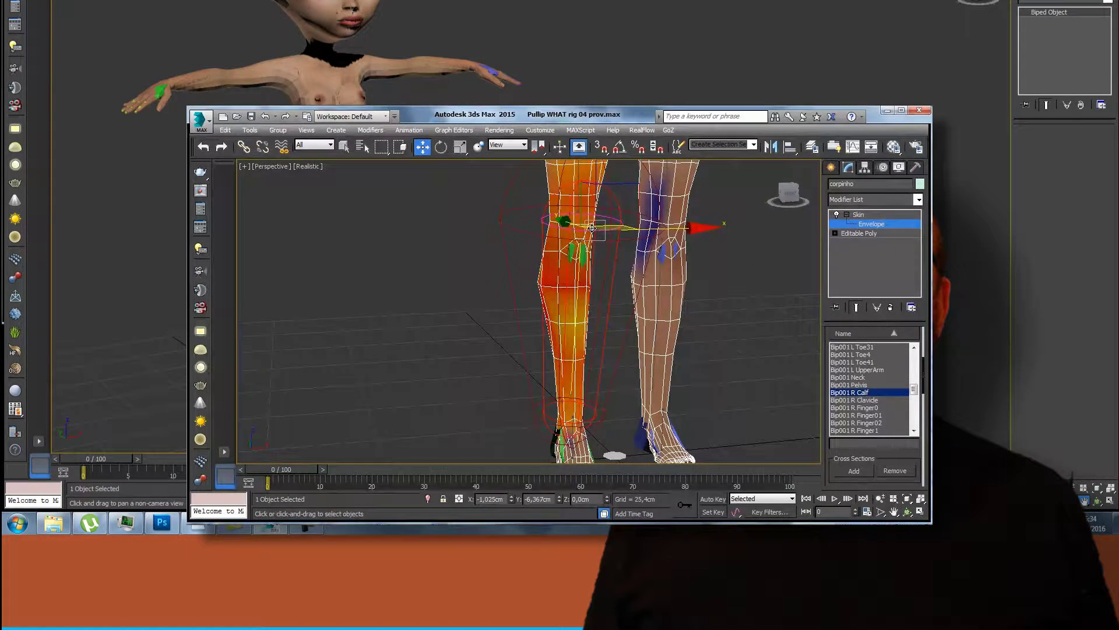
{"action": "left_click_drag", "start_coordinate": [592, 227], "coordinate": [593, 228]}
Check the reshaped envelope from behind, front and front-left, then exit envelope editing.
{"action": "mouse_move", "coordinate": [794, 197]}
{"action": "left_mouse_down"}
{"action": "mouse_move", "coordinate": [565, 183]}
{"action": "mouse_move", "coordinate": [473, 204]}
{"action": "mouse_move", "coordinate": [449, 197]}
{"action": "mouse_move", "coordinate": [622, 220]}
{"action": "left_mouse_up"}
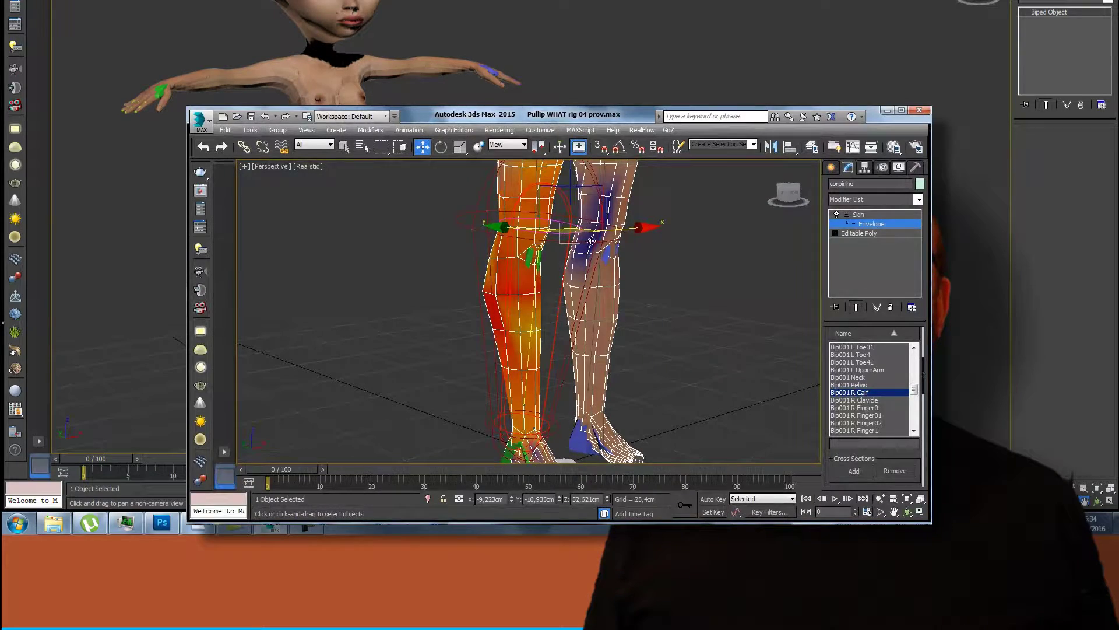
{"action": "left_click", "coordinate": [789, 193]}
{"action": "mouse_move", "coordinate": [789, 194]}
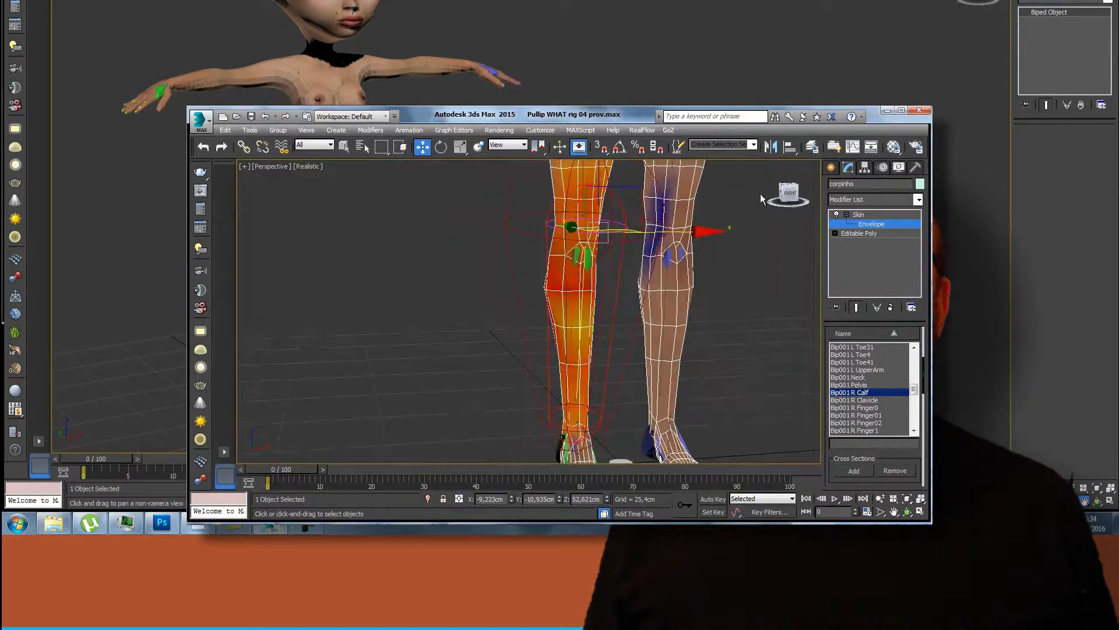
{"action": "left_click", "coordinate": [789, 201]}
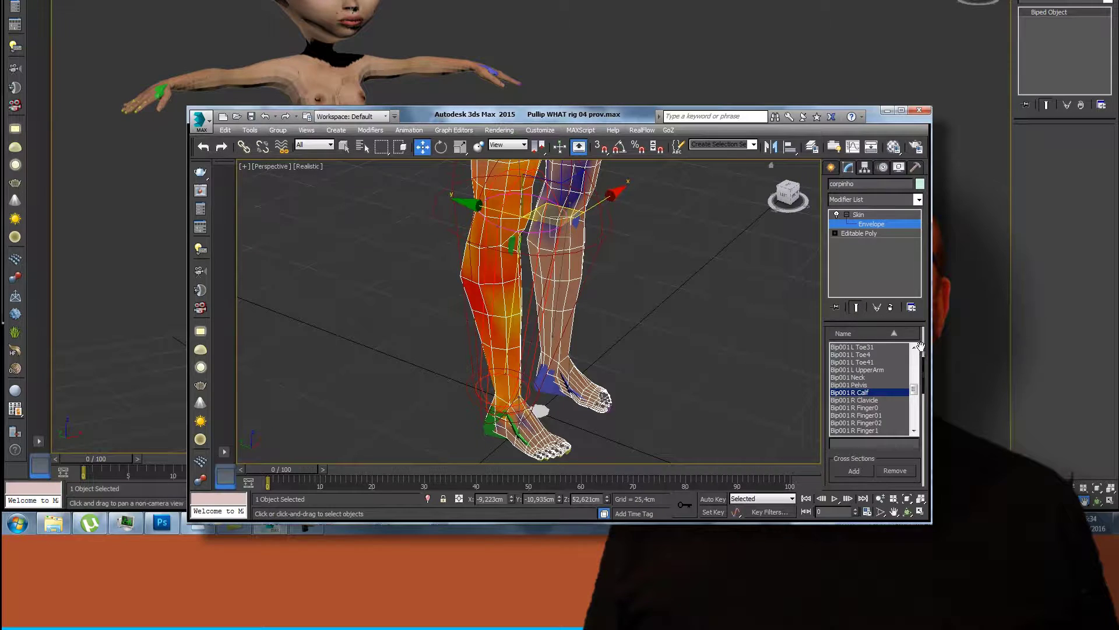
{"action": "left_click_drag", "start_coordinate": [921, 343], "coordinate": [925, 523]}
{"action": "left_click", "coordinate": [877, 348]}
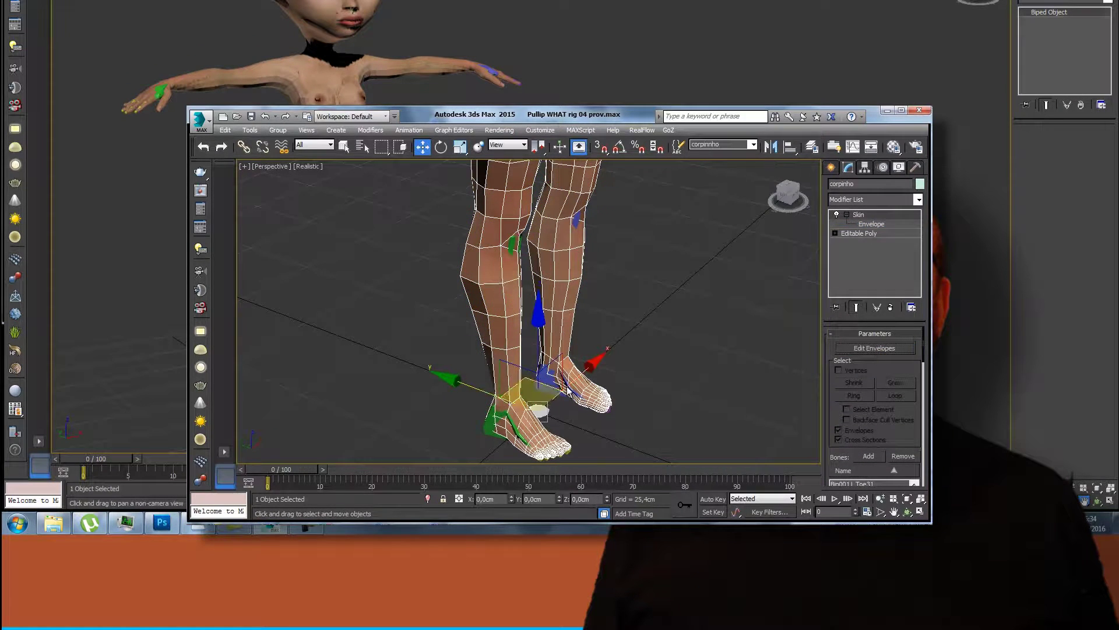
Select Bip001 R Foot, lift it, and move it down and up to test the calf skinning.
{"action": "left_click", "coordinate": [488, 428]}
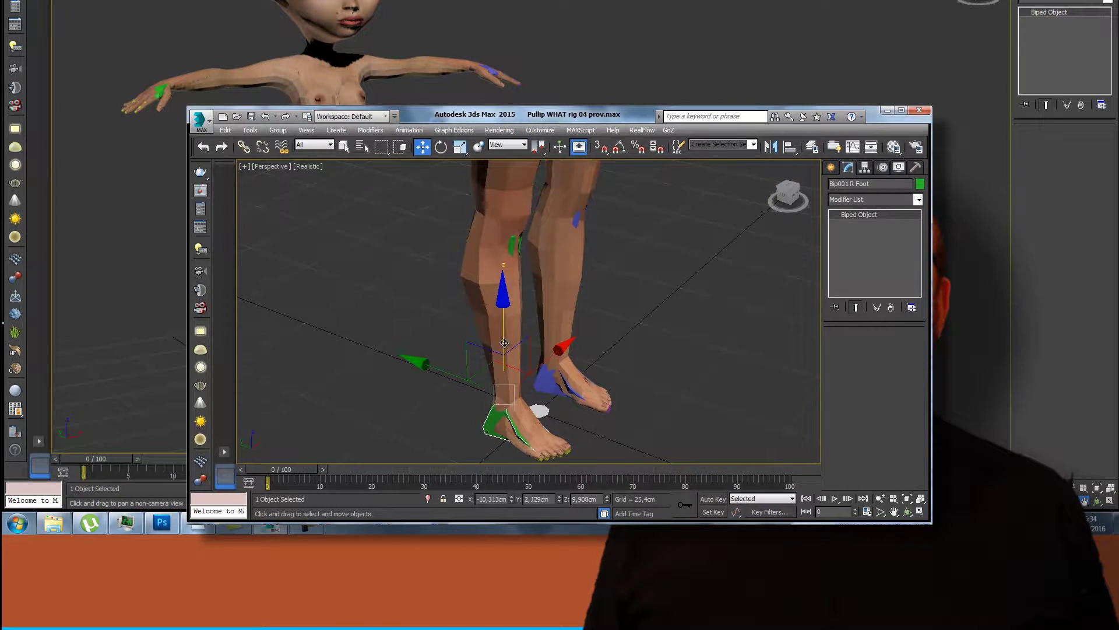
{"action": "mouse_move", "coordinate": [506, 340]}
{"action": "left_mouse_down"}
{"action": "mouse_move", "coordinate": [504, 222]}
{"action": "mouse_move", "coordinate": [503, 349]}
{"action": "mouse_move", "coordinate": [504, 289]}
{"action": "left_mouse_up"}
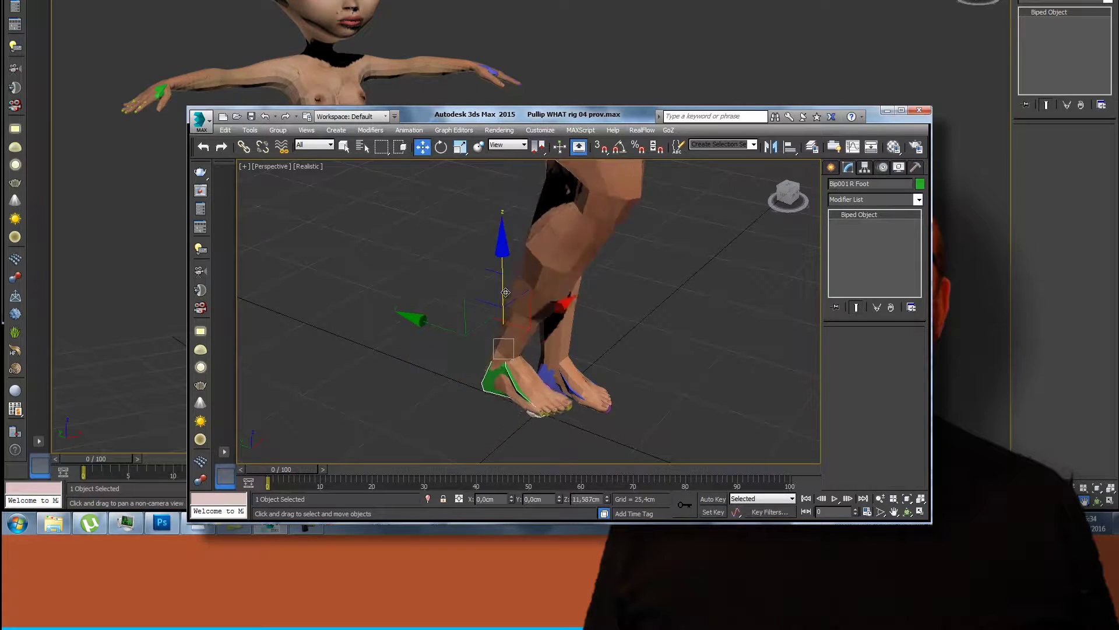
{"action": "left_click", "coordinate": [779, 201]}
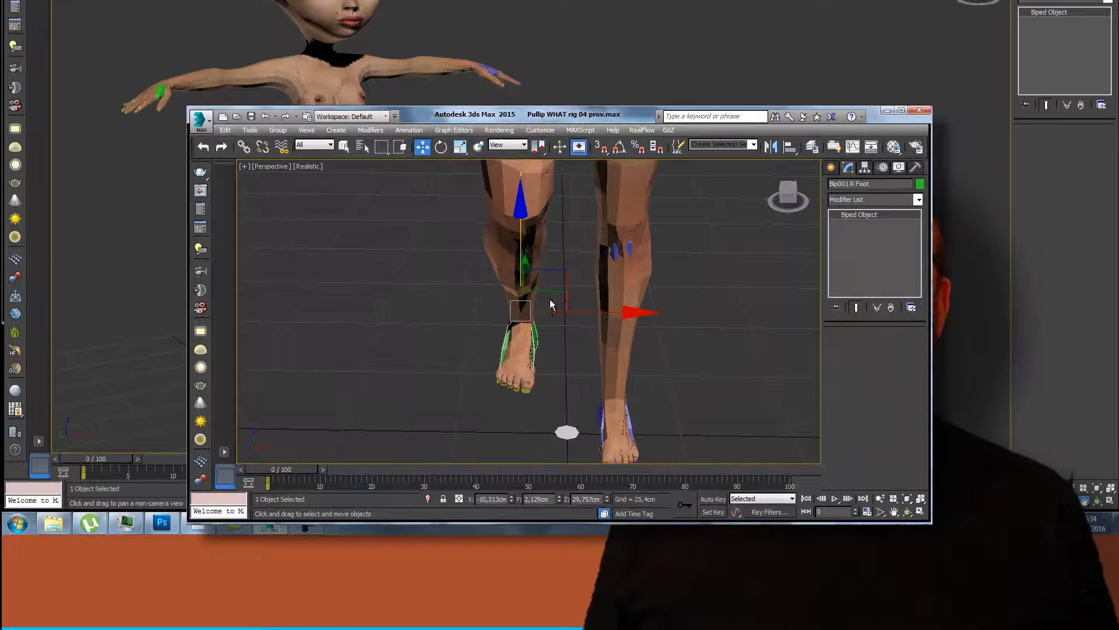
{"action": "left_click_drag", "start_coordinate": [523, 264], "coordinate": [520, 225]}
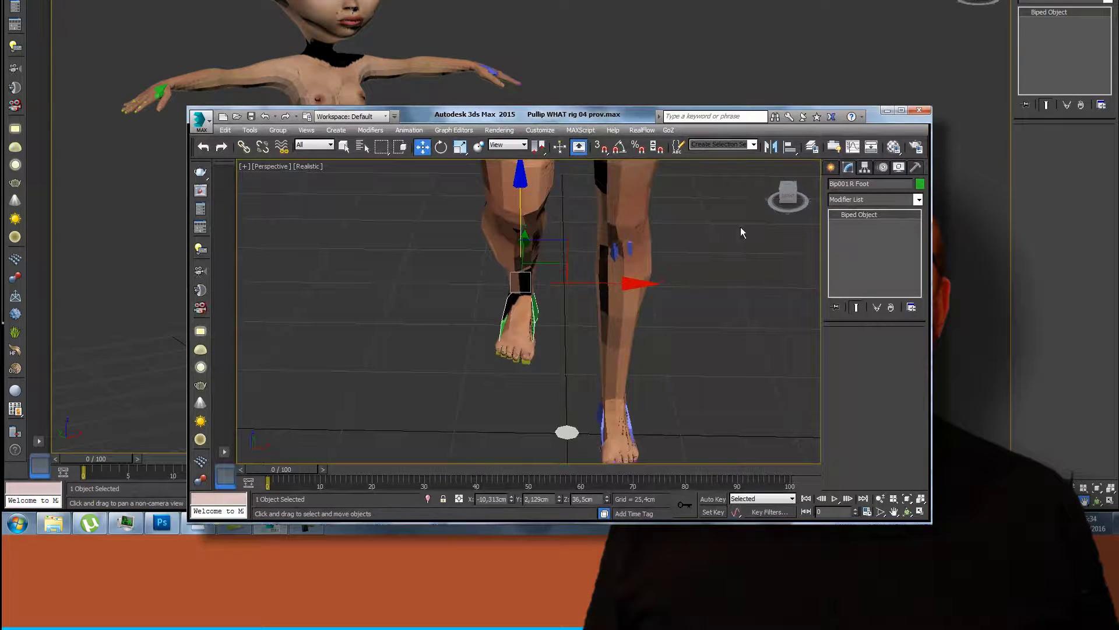
Raise the right foot again, orbit to its side to watch the leg bend, then lower it.
{"action": "left_click", "coordinate": [894, 513]}
{"action": "left_click_drag", "start_coordinate": [714, 320], "coordinate": [719, 348]}
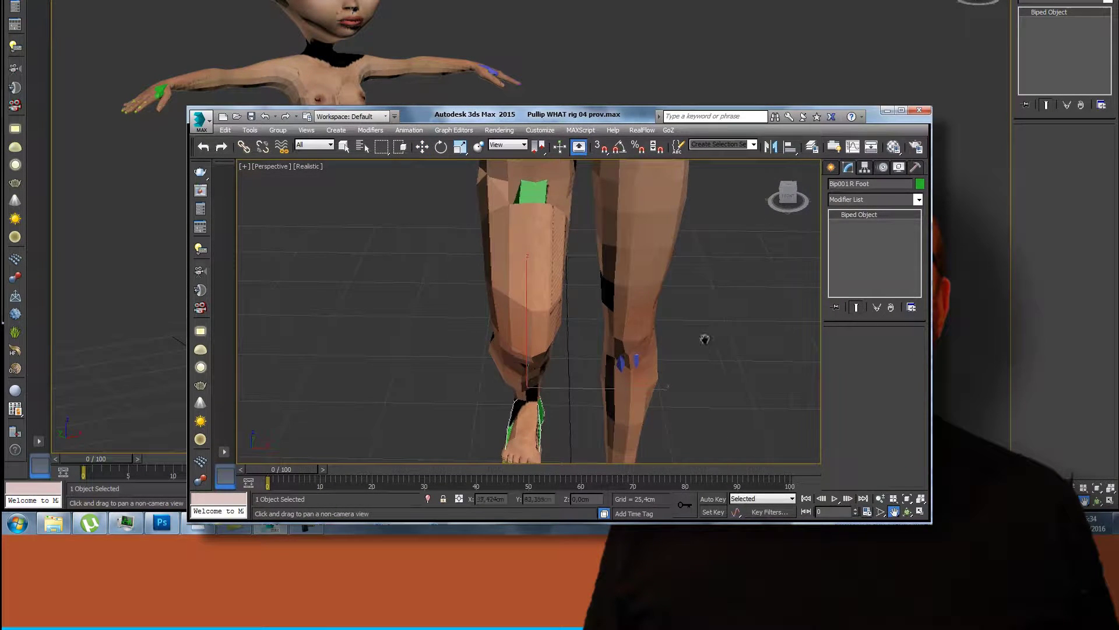
{"action": "left_click", "coordinate": [422, 146]}
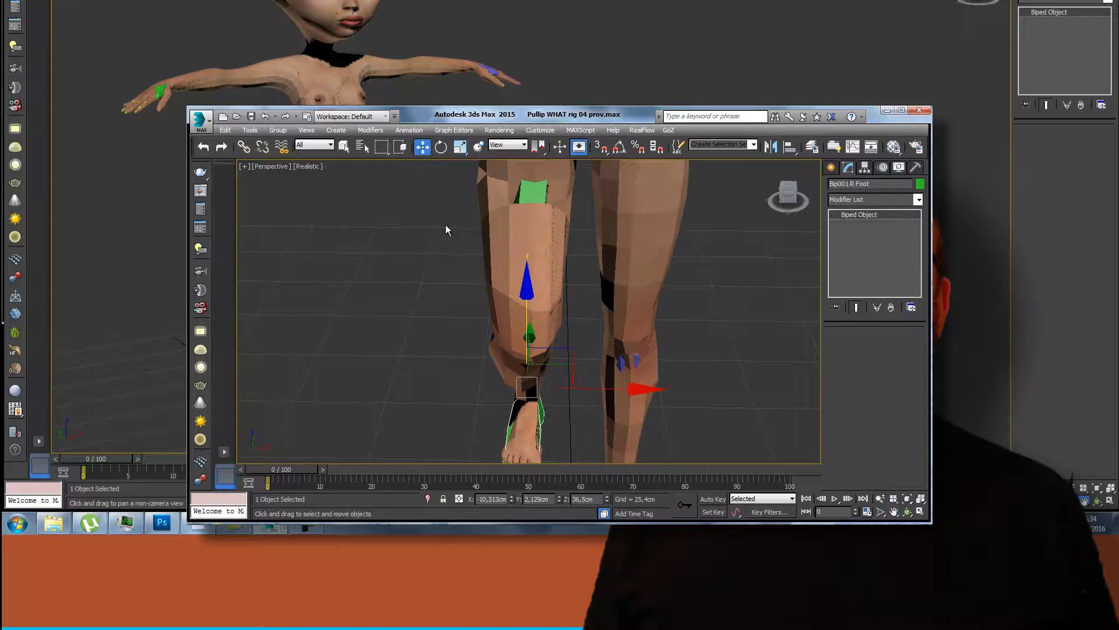
{"action": "mouse_move", "coordinate": [527, 323]}
{"action": "left_mouse_down"}
{"action": "mouse_move", "coordinate": [530, 268]}
{"action": "mouse_move", "coordinate": [558, 342]}
{"action": "left_mouse_up"}
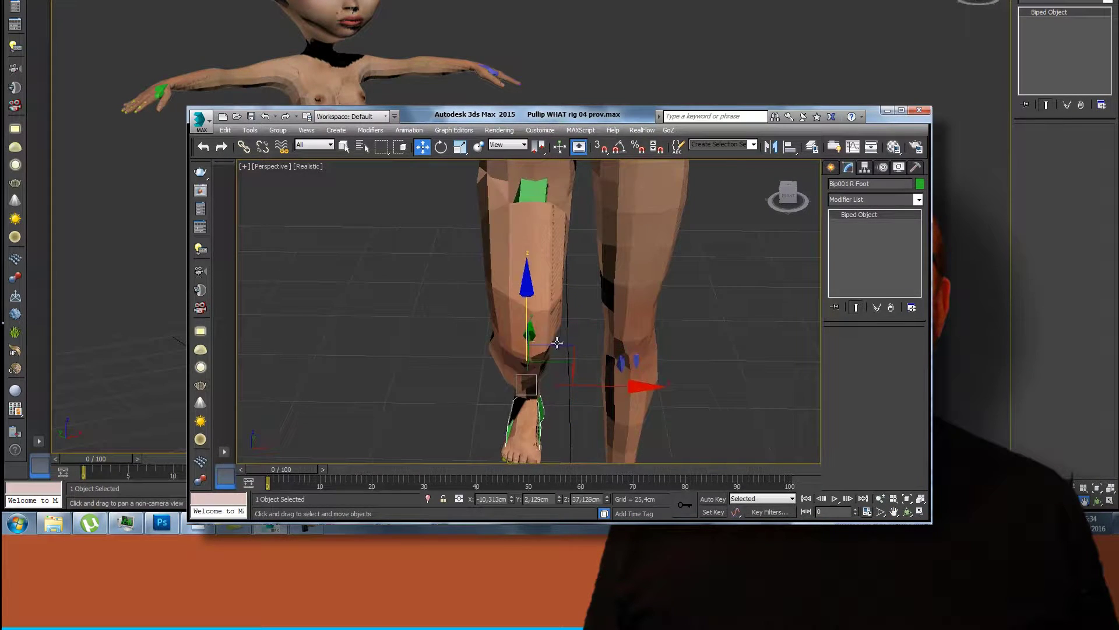
{"action": "left_click_drag", "start_coordinate": [790, 199], "coordinate": [310, 173]}
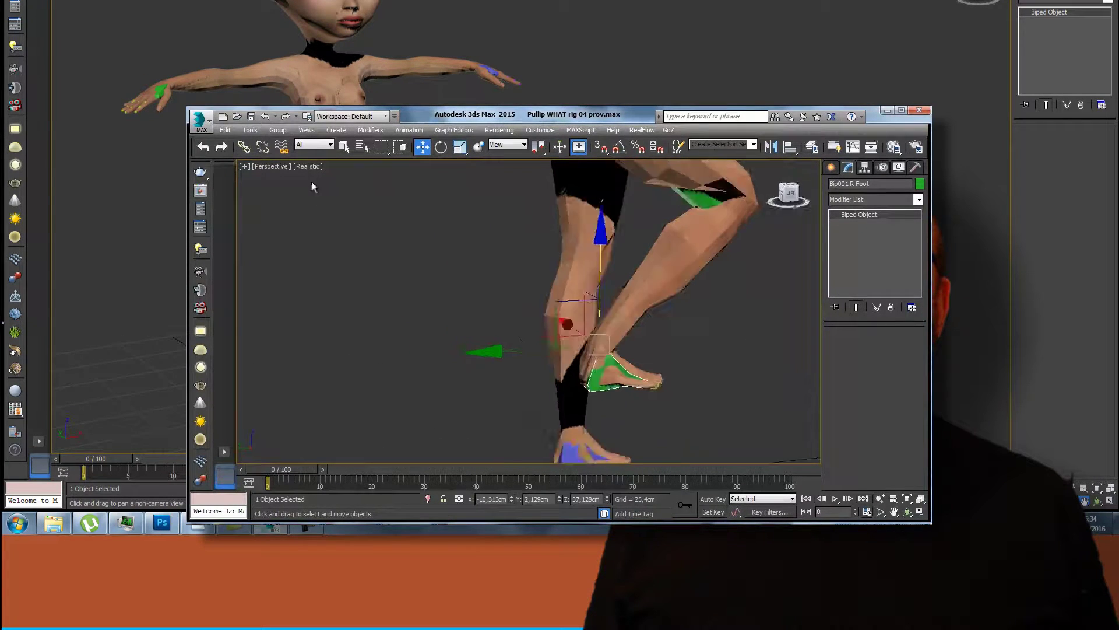
{"action": "left_click_drag", "start_coordinate": [310, 173], "coordinate": [313, 191]}
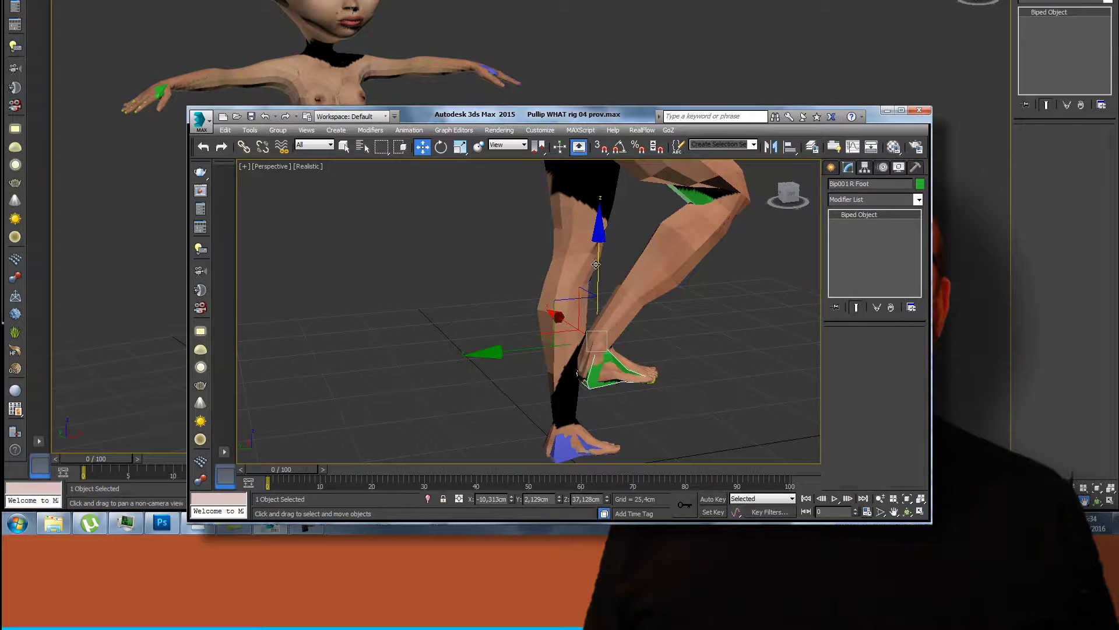
{"action": "mouse_move", "coordinate": [596, 264]}
{"action": "left_mouse_down"}
{"action": "mouse_move", "coordinate": [599, 365]}
{"action": "mouse_move", "coordinate": [605, 324]}
{"action": "mouse_move", "coordinate": [701, 267]}
{"action": "left_mouse_up"}
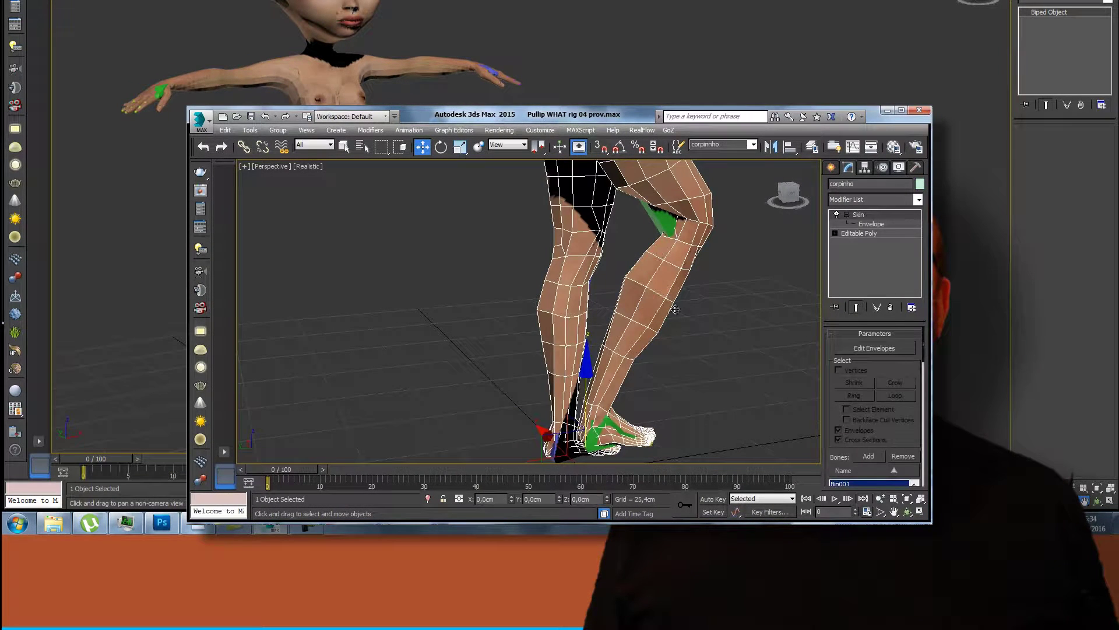
{"action": "left_click", "coordinate": [872, 224]}
{"action": "left_click", "coordinate": [876, 348]}
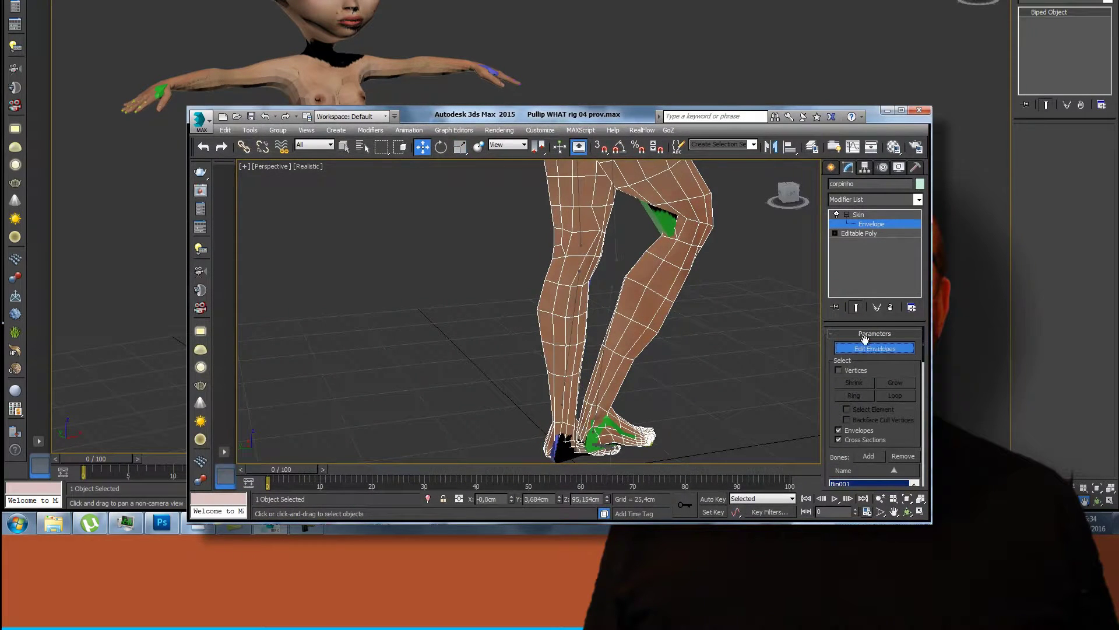
{"action": "left_click_drag", "start_coordinate": [902, 412], "coordinate": [887, 305]}
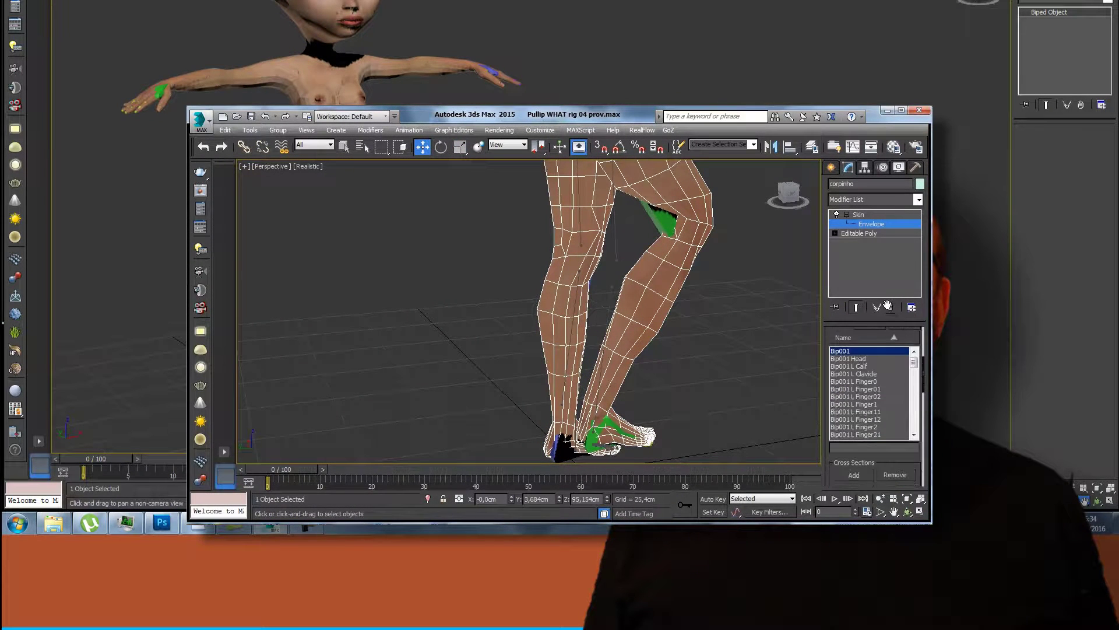
{"action": "left_click_drag", "start_coordinate": [912, 366], "coordinate": [908, 398]}
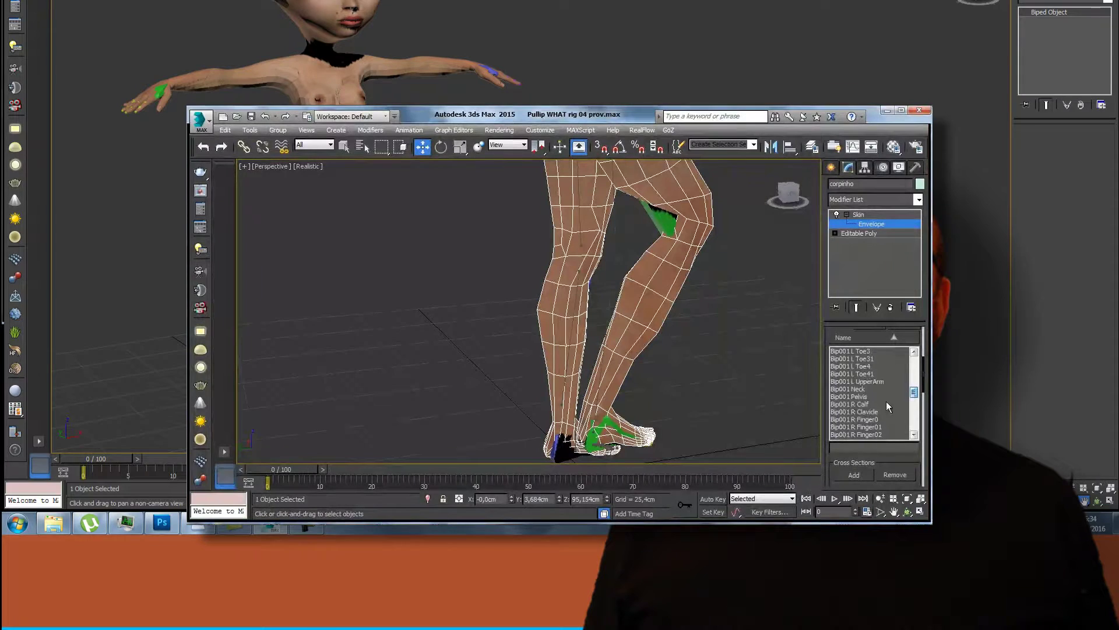
{"action": "left_click", "coordinate": [863, 403]}
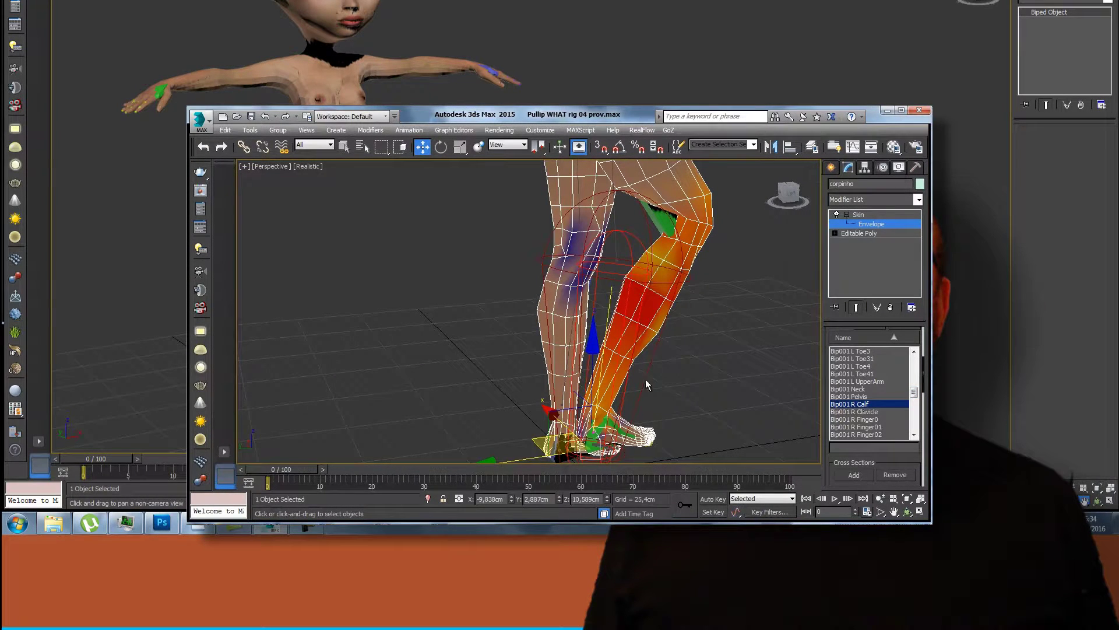
{"action": "mouse_move", "coordinate": [793, 198]}
{"action": "left_mouse_down"}
{"action": "mouse_move", "coordinate": [666, 187]}
{"action": "mouse_move", "coordinate": [637, 170]}
{"action": "mouse_move", "coordinate": [628, 184]}
{"action": "mouse_move", "coordinate": [789, 187]}
{"action": "mouse_move", "coordinate": [792, 203]}
{"action": "left_mouse_up"}
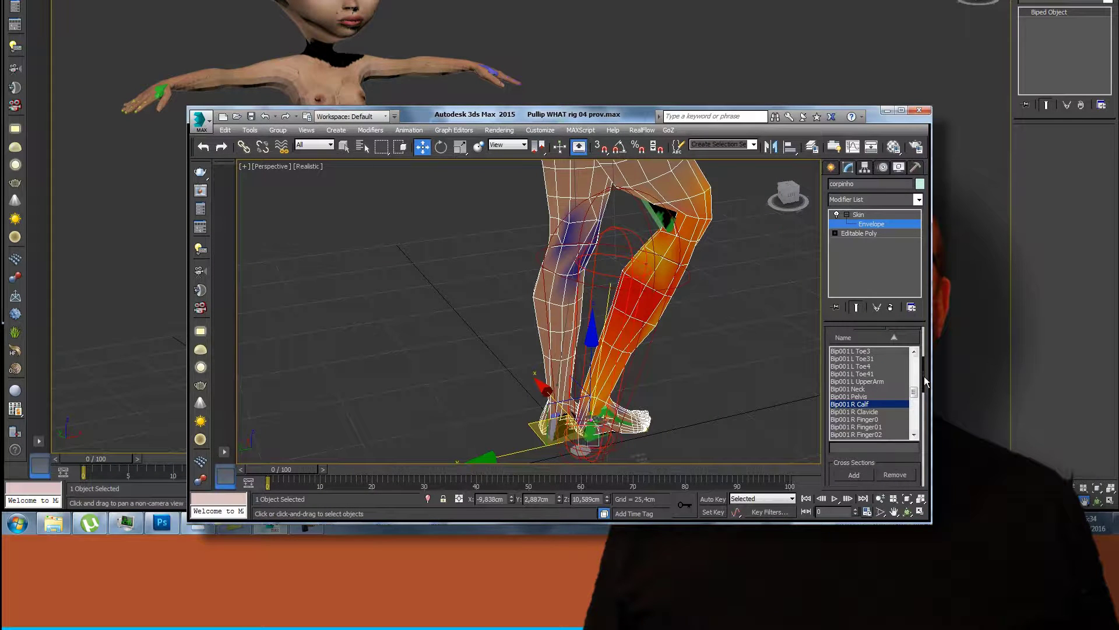
{"action": "left_click_drag", "start_coordinate": [922, 342], "coordinate": [919, 481]}
{"action": "left_click", "coordinate": [887, 348]}
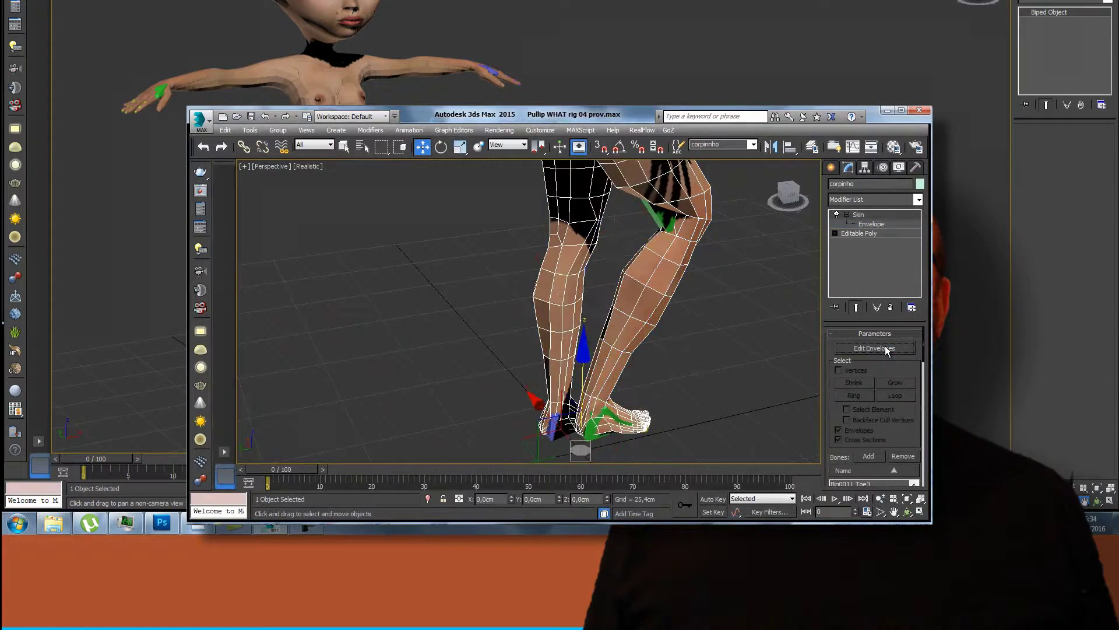
Undo an accidental mesh move and lower Bip001 R Foot so the right leg straightens.
{"action": "left_click_drag", "start_coordinate": [588, 392], "coordinate": [583, 391]}
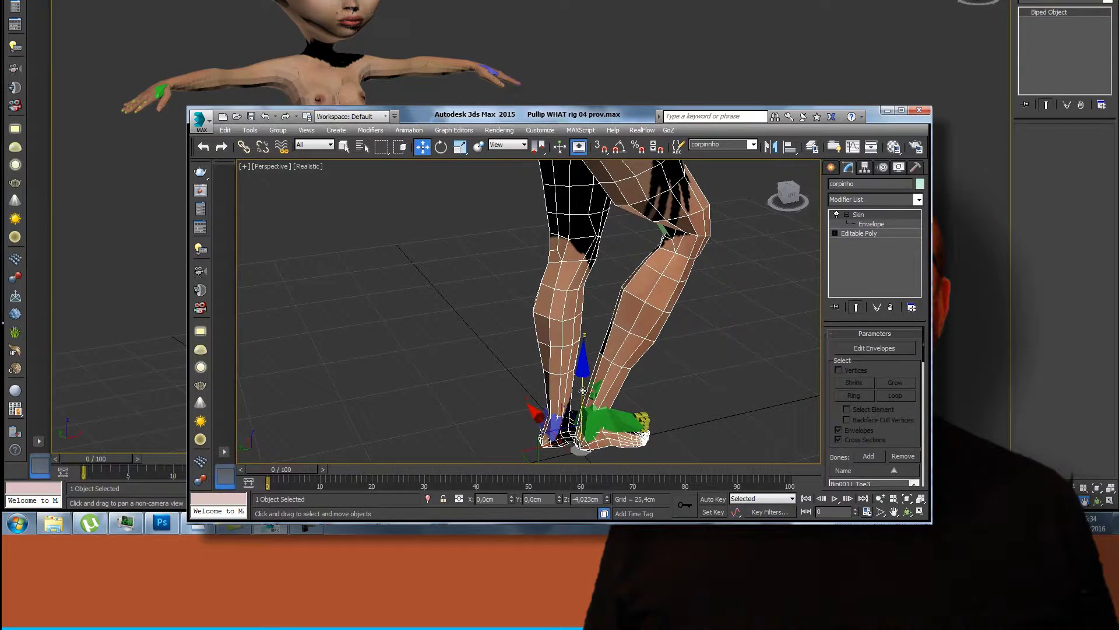
{"action": "key", "text": "ctrl+z"}
{"action": "left_click", "coordinate": [599, 427]}
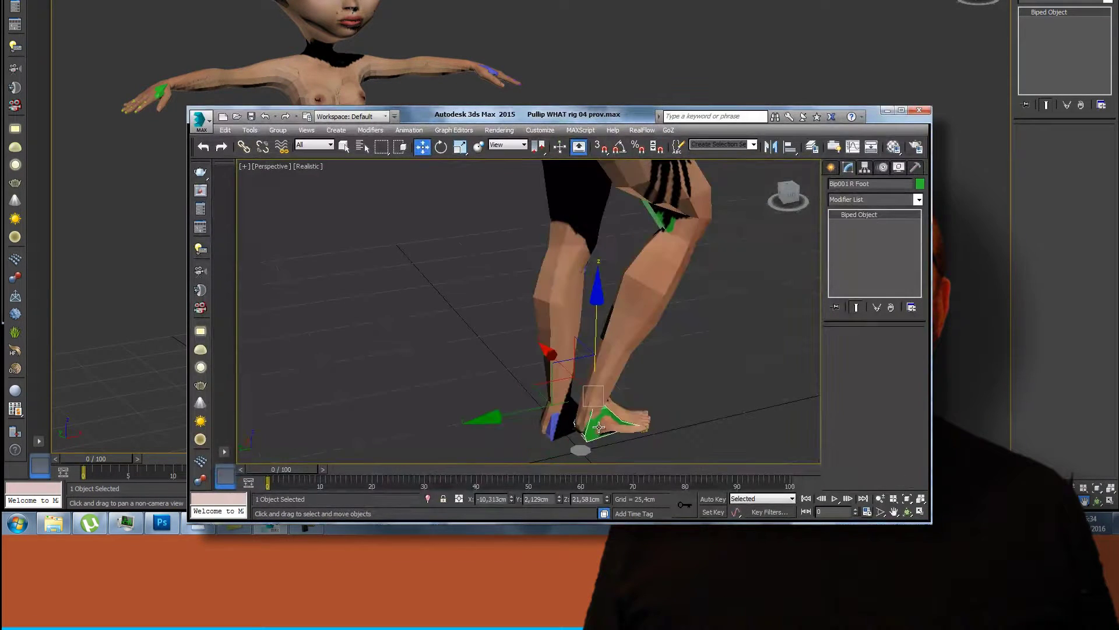
{"action": "left_click_drag", "start_coordinate": [599, 330], "coordinate": [599, 394]}
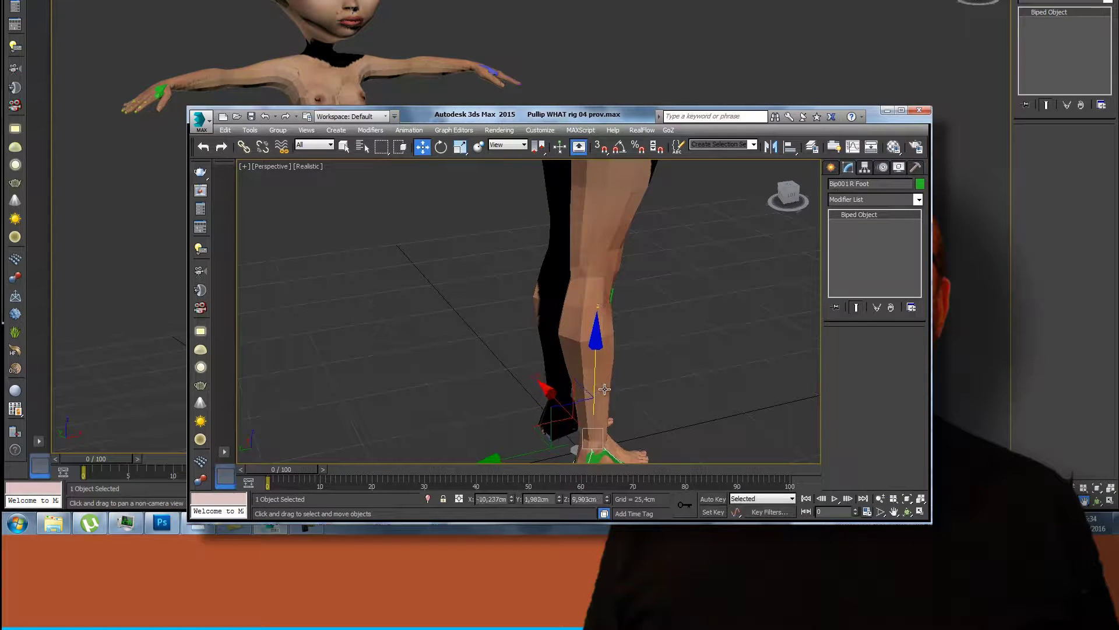
Orbit to a front view, select the corpinho mesh and enter its envelope editing.
{"action": "mouse_move", "coordinate": [791, 202]}
{"action": "left_mouse_down"}
{"action": "mouse_move", "coordinate": [658, 198]}
{"action": "mouse_move", "coordinate": [649, 299]}
{"action": "left_mouse_up"}
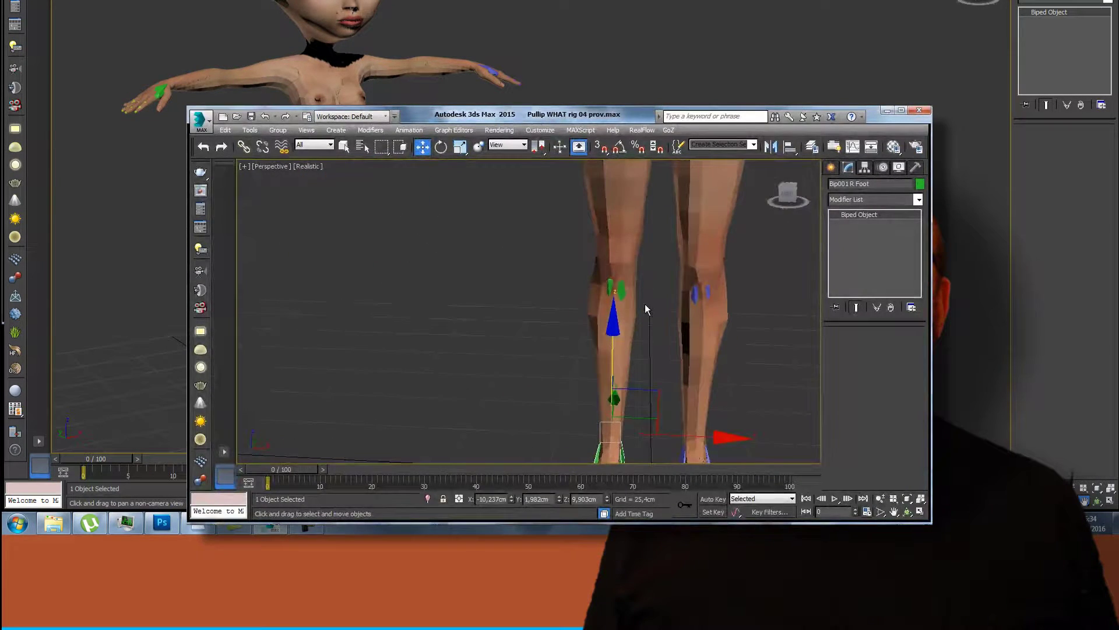
{"action": "left_click", "coordinate": [625, 328]}
{"action": "left_click", "coordinate": [873, 223]}
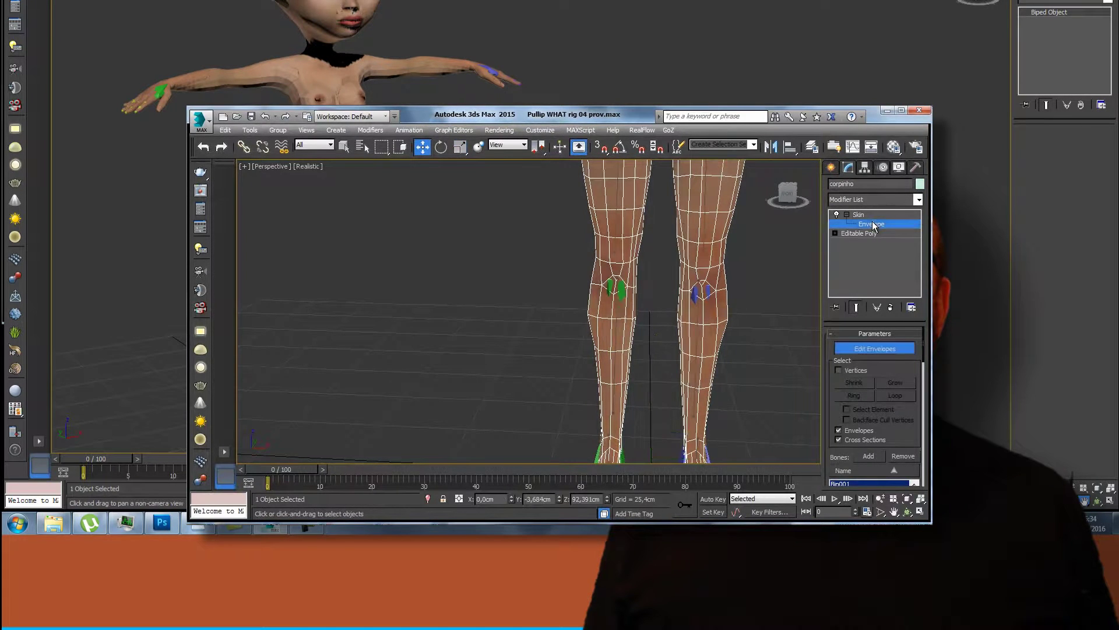
Pick Bip001 R Calf in the bone list and orbit to view its envelope from several sides.
{"action": "scroll", "coordinate": [895, 369], "scroll_direction": "down", "scroll_amount": 5}
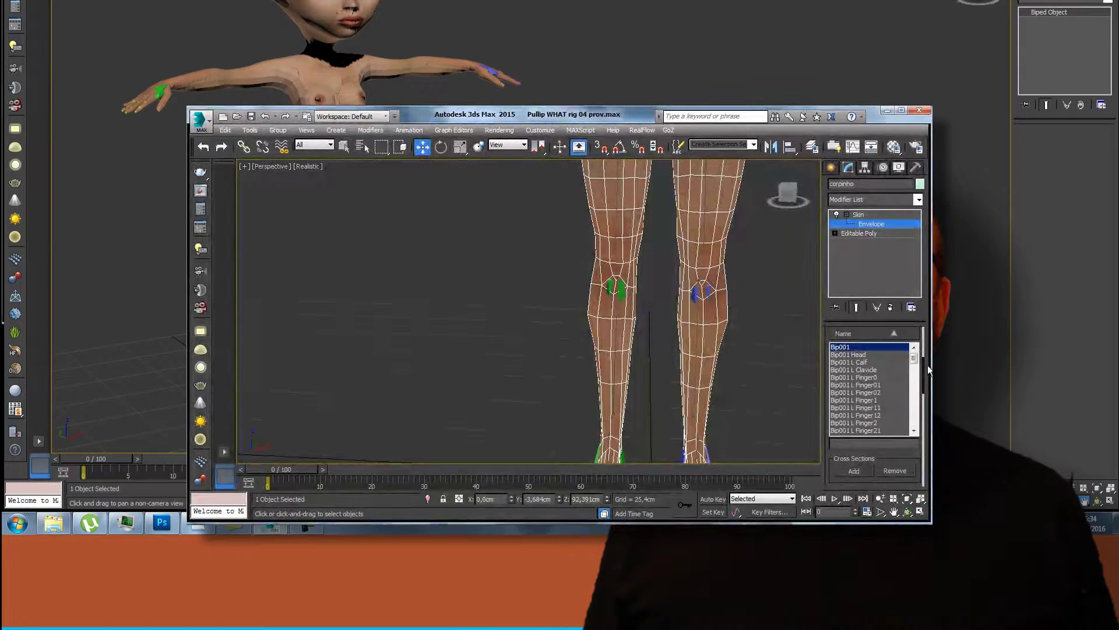
{"action": "left_click_drag", "start_coordinate": [912, 356], "coordinate": [913, 390]}
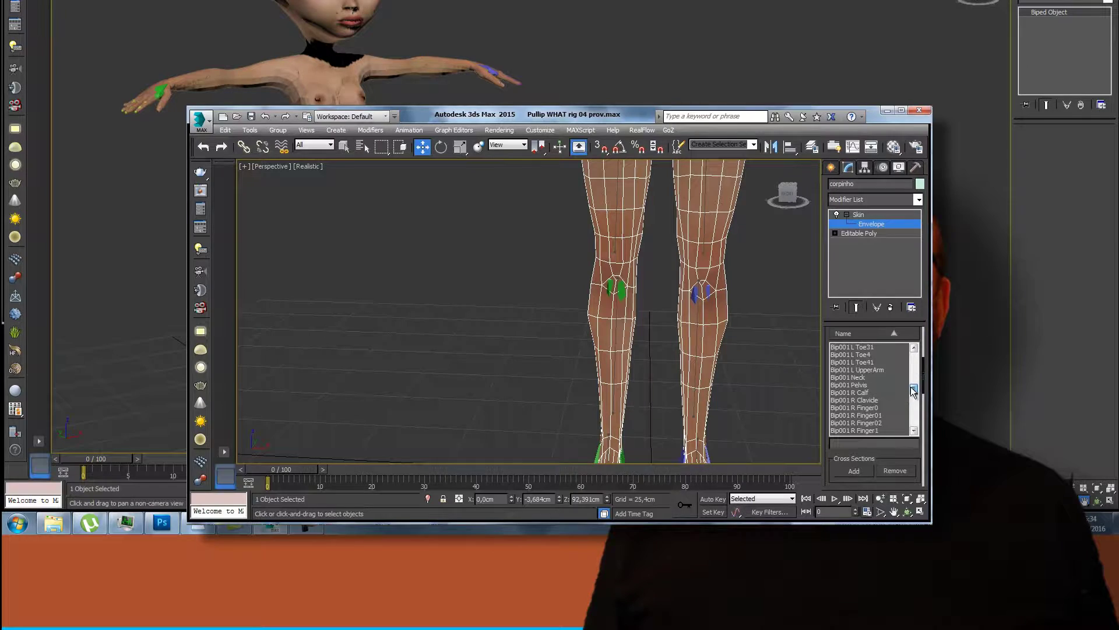
{"action": "left_click", "coordinate": [863, 392]}
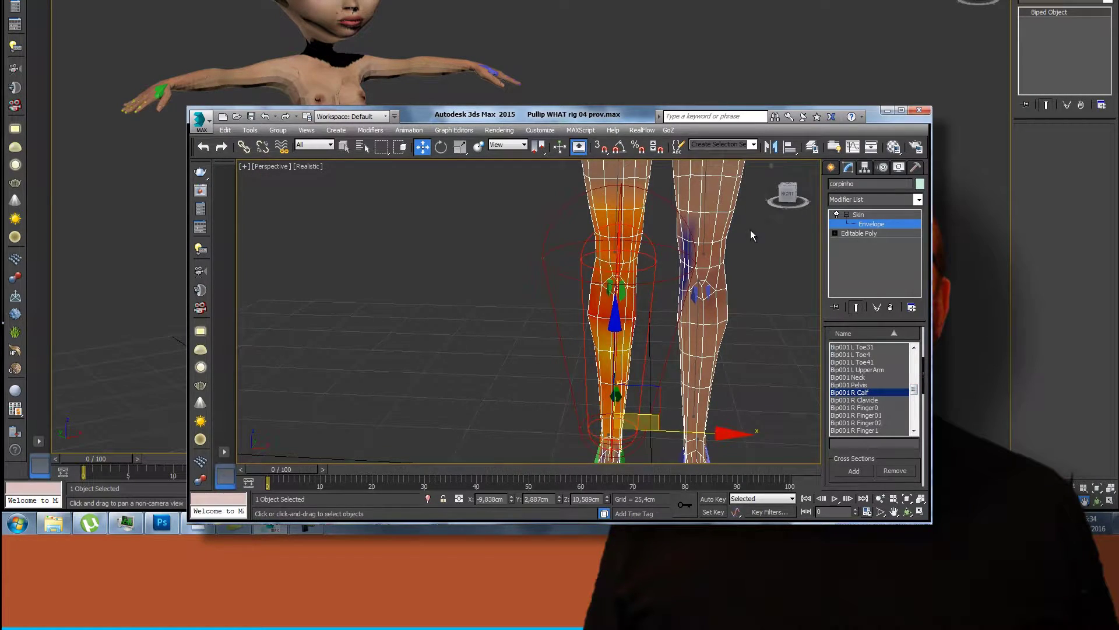
{"action": "mouse_move", "coordinate": [710, 271]}
{"action": "middle_mouse_down", "text": "alt"}
{"action": "mouse_move", "coordinate": [439, 183]}
{"action": "mouse_move", "coordinate": [484, 274]}
{"action": "middle_mouse_up", "text": "alt"}
{"action": "left_click_drag", "start_coordinate": [787, 199], "coordinate": [574, 226]}
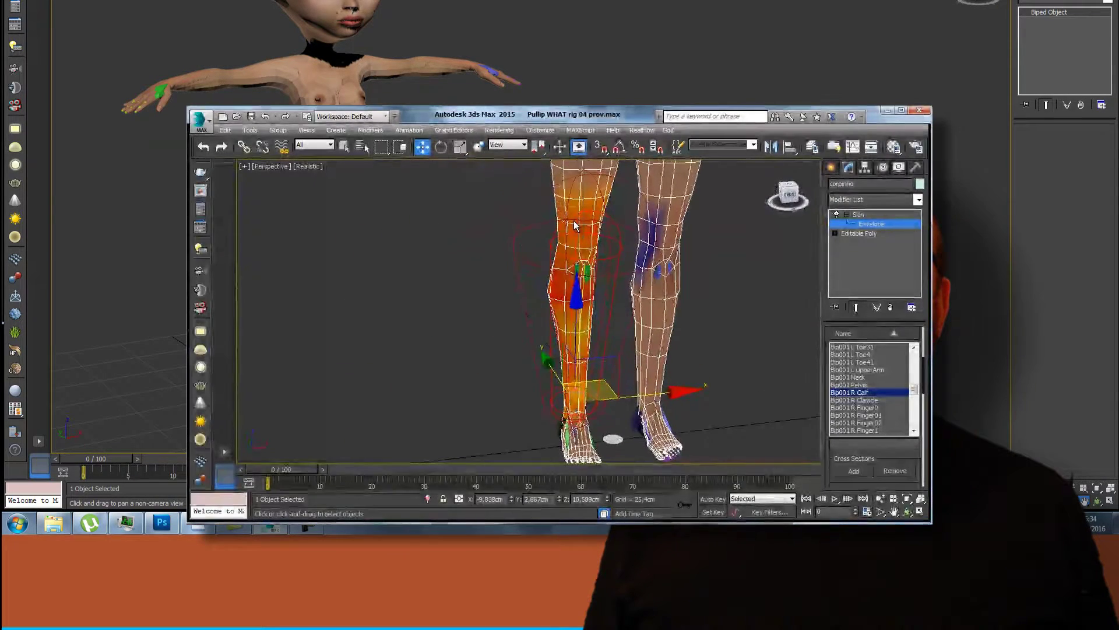
{"action": "middle_click_drag", "start_coordinate": [575, 226], "coordinate": [508, 345], "text": "alt"}
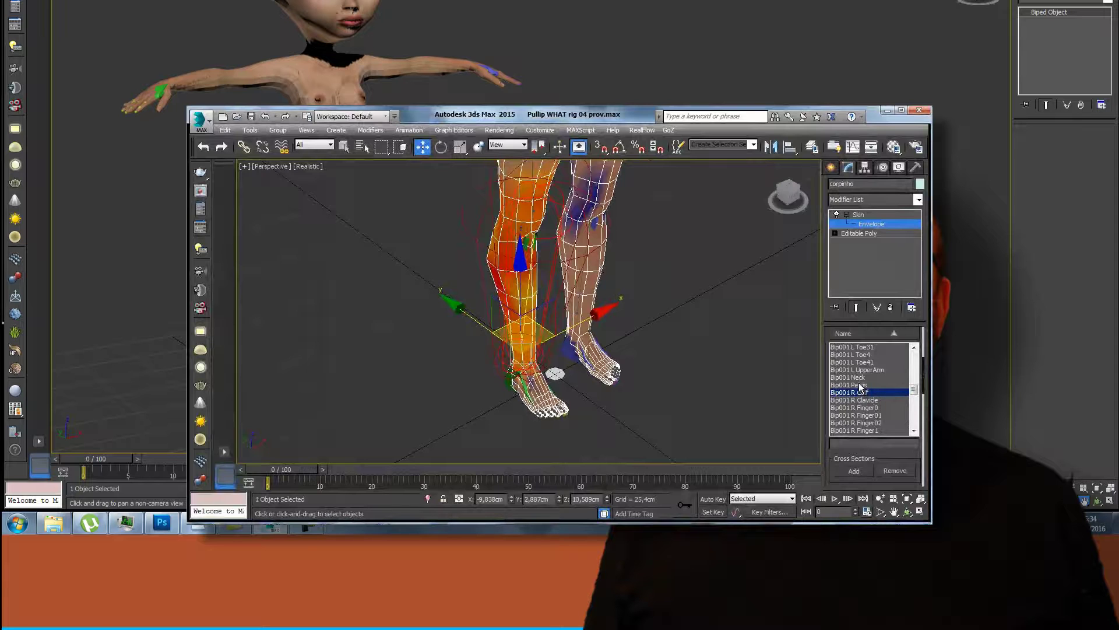
{"action": "left_click", "coordinate": [867, 401]}
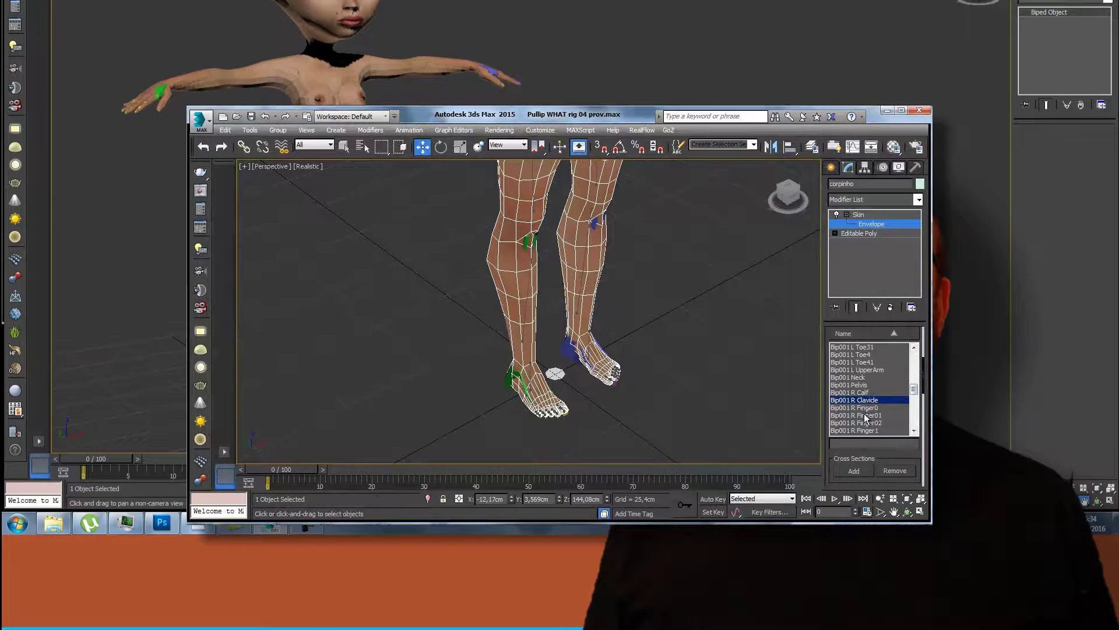
Frame the whole character and select L Thigh, L Toe3, L Finger32, then L Hand bones.
{"action": "left_click_drag", "start_coordinate": [914, 390], "coordinate": [916, 379]}
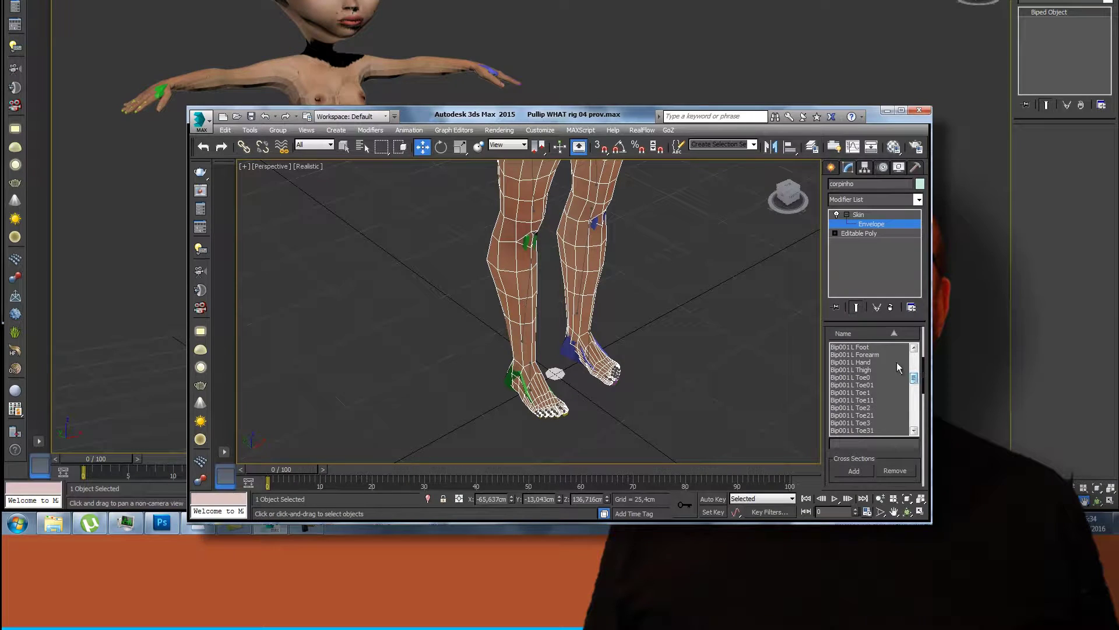
{"action": "left_click", "coordinate": [920, 499]}
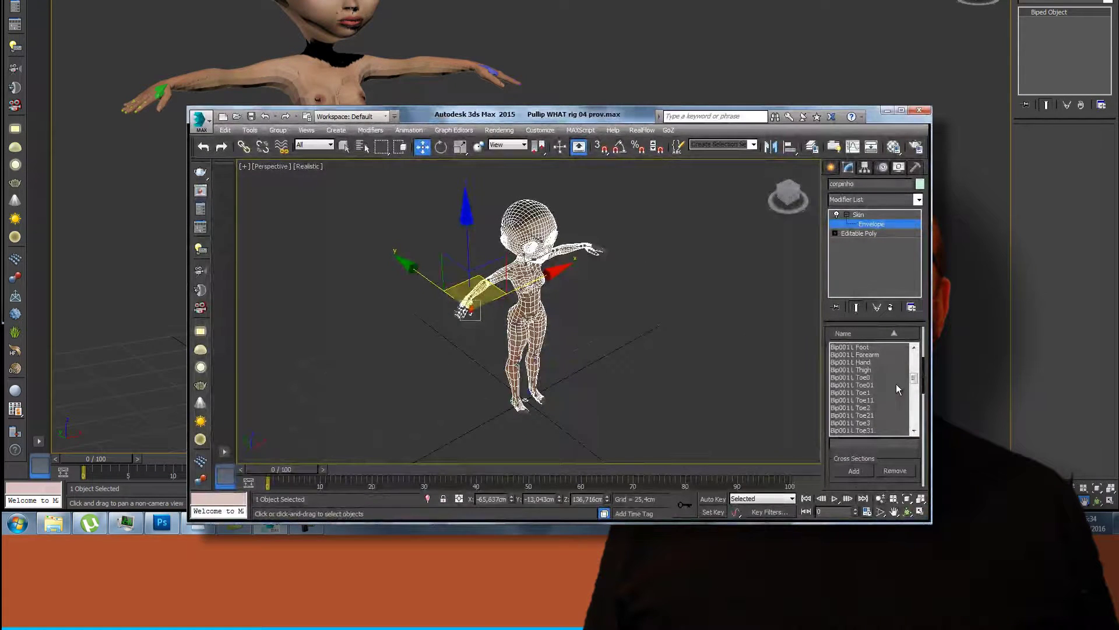
{"action": "left_click", "coordinate": [860, 370]}
{"action": "left_click", "coordinate": [852, 422]}
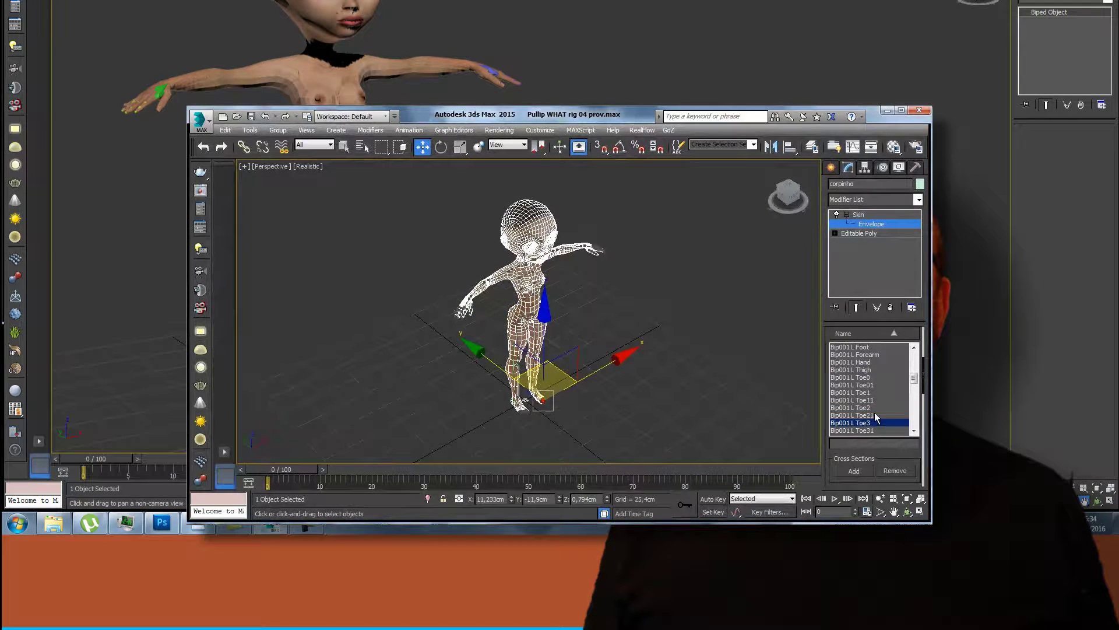
{"action": "left_click_drag", "start_coordinate": [914, 384], "coordinate": [916, 374]}
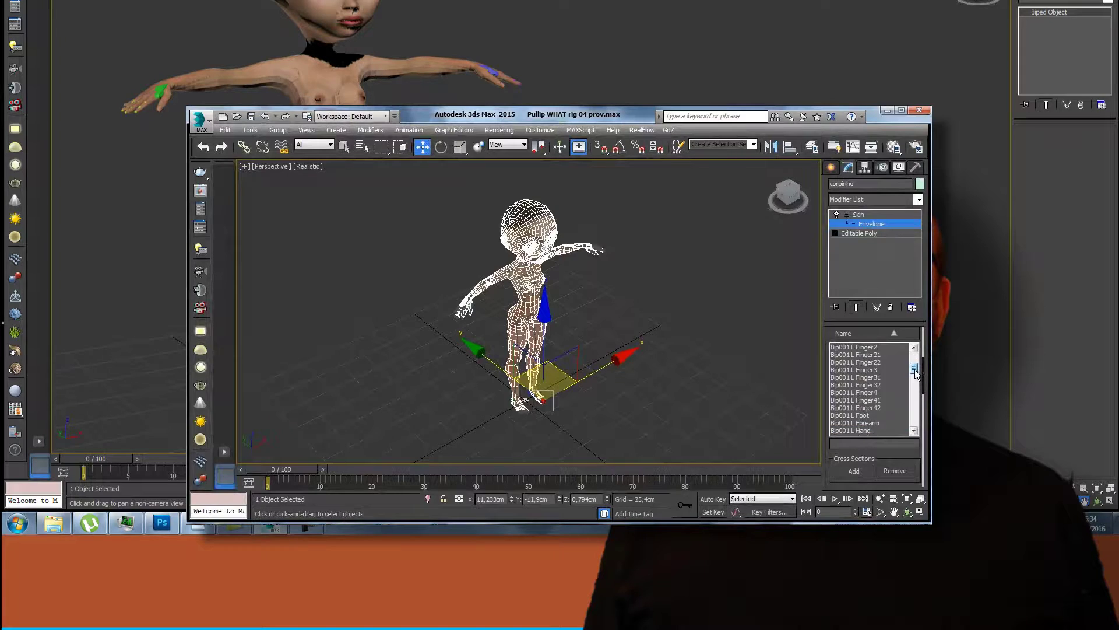
{"action": "left_click", "coordinate": [868, 386]}
{"action": "left_click_drag", "start_coordinate": [914, 371], "coordinate": [917, 379]}
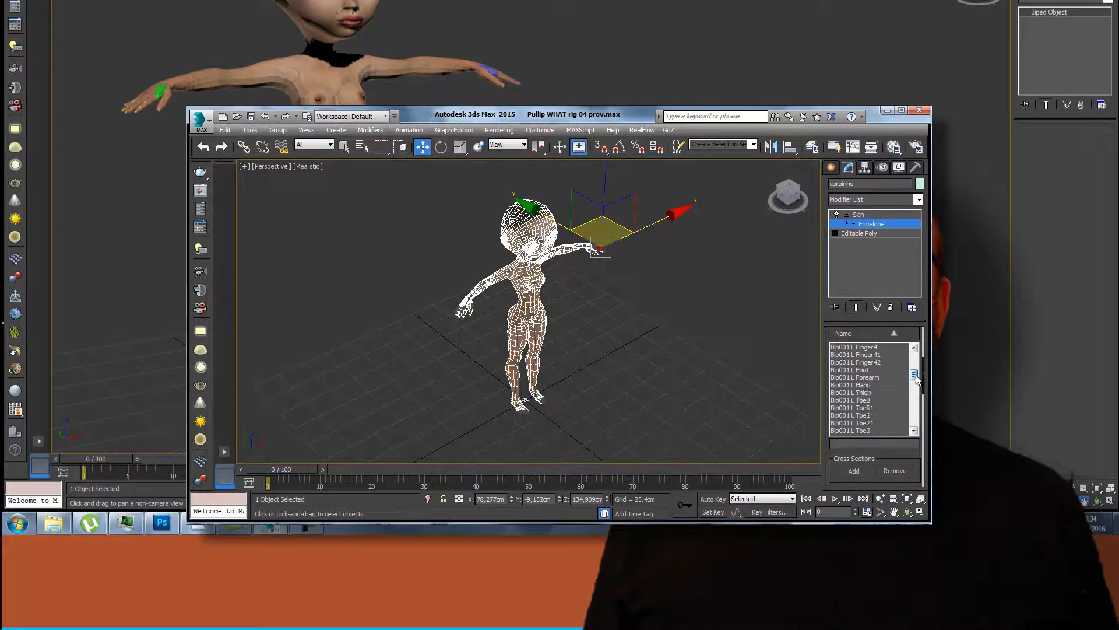
{"action": "left_click", "coordinate": [861, 371]}
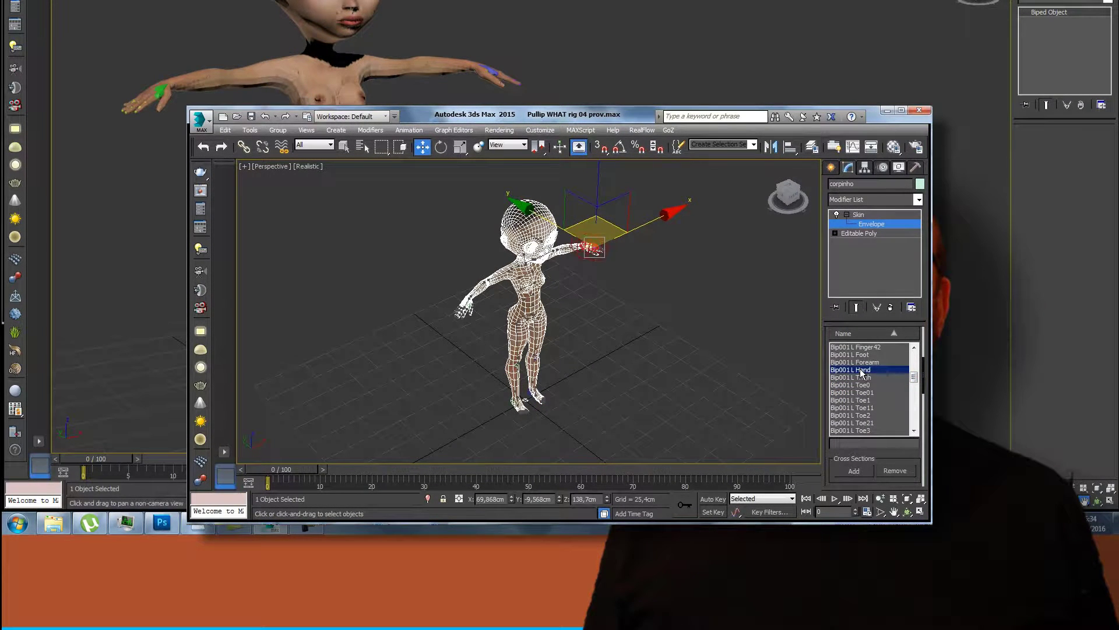
{"action": "left_click_drag", "start_coordinate": [914, 377], "coordinate": [914, 394]}
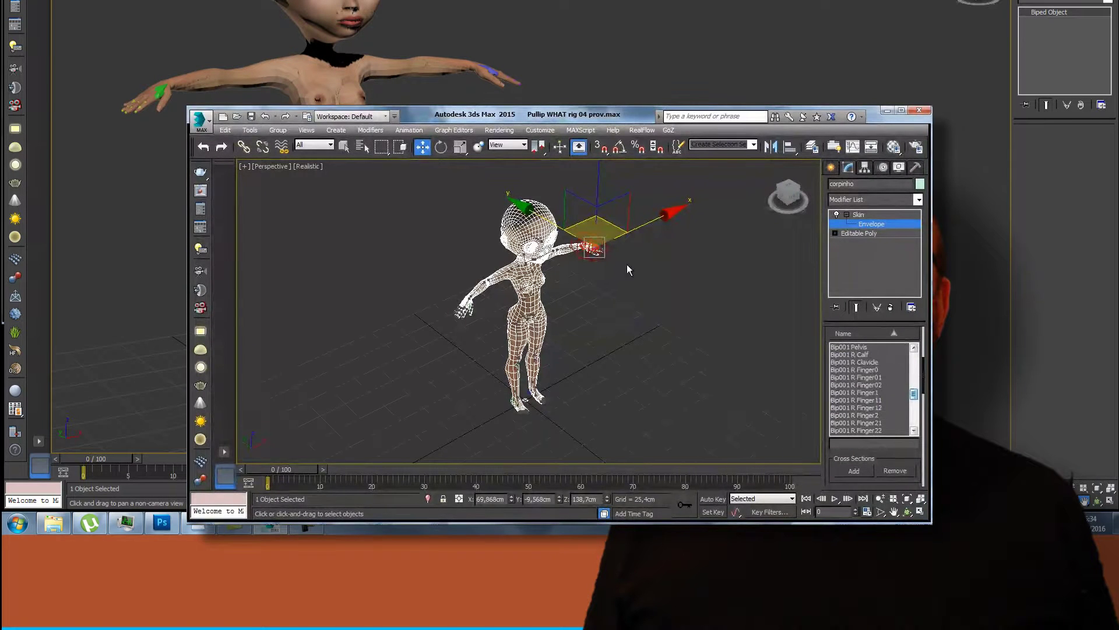
{"action": "left_click_drag", "start_coordinate": [913, 394], "coordinate": [913, 409]}
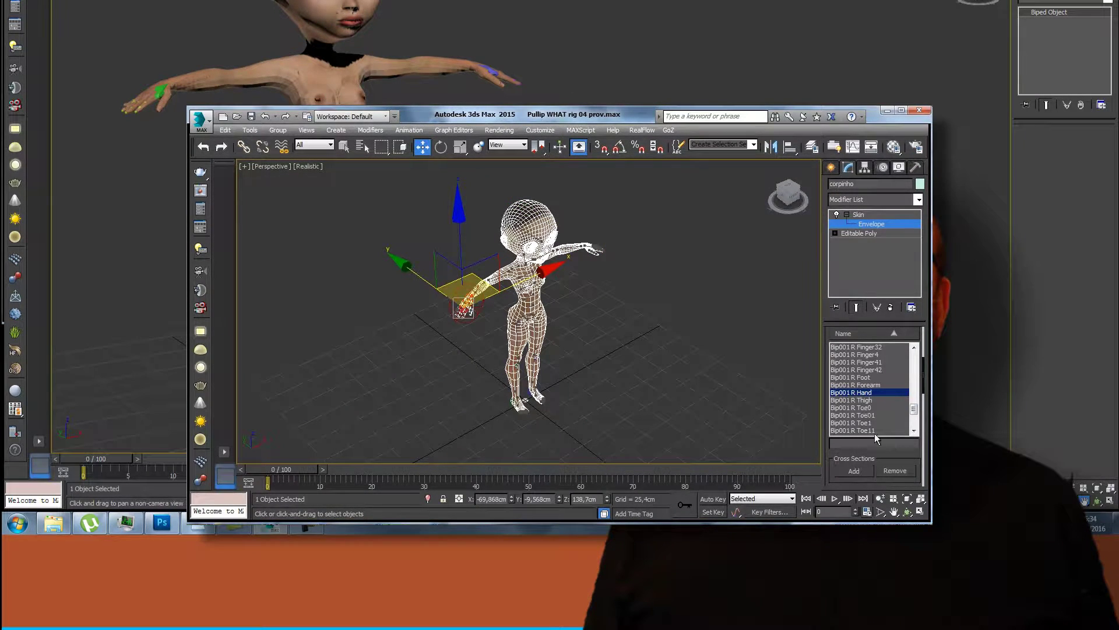
Zoom in on the right hand and forearm, then orbit higher and pan back to the legs.
{"action": "left_click", "coordinate": [882, 499]}
{"action": "mouse_move", "coordinate": [469, 305]}
{"action": "left_mouse_down"}
{"action": "mouse_move", "coordinate": [470, 255]}
{"action": "mouse_move", "coordinate": [474, 272]}
{"action": "left_mouse_up"}
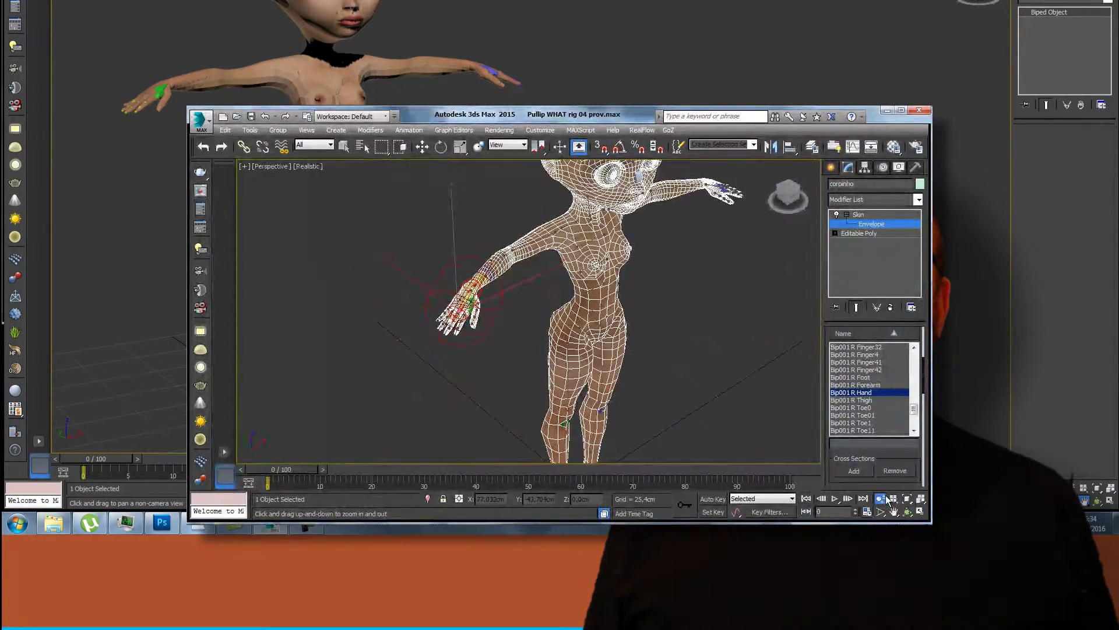
{"action": "left_click", "coordinate": [907, 512]}
{"action": "mouse_move", "coordinate": [686, 395]}
{"action": "left_mouse_down"}
{"action": "mouse_move", "coordinate": [563, 353]}
{"action": "mouse_move", "coordinate": [692, 283]}
{"action": "mouse_move", "coordinate": [866, 278]}
{"action": "mouse_move", "coordinate": [904, 292]}
{"action": "left_mouse_up"}
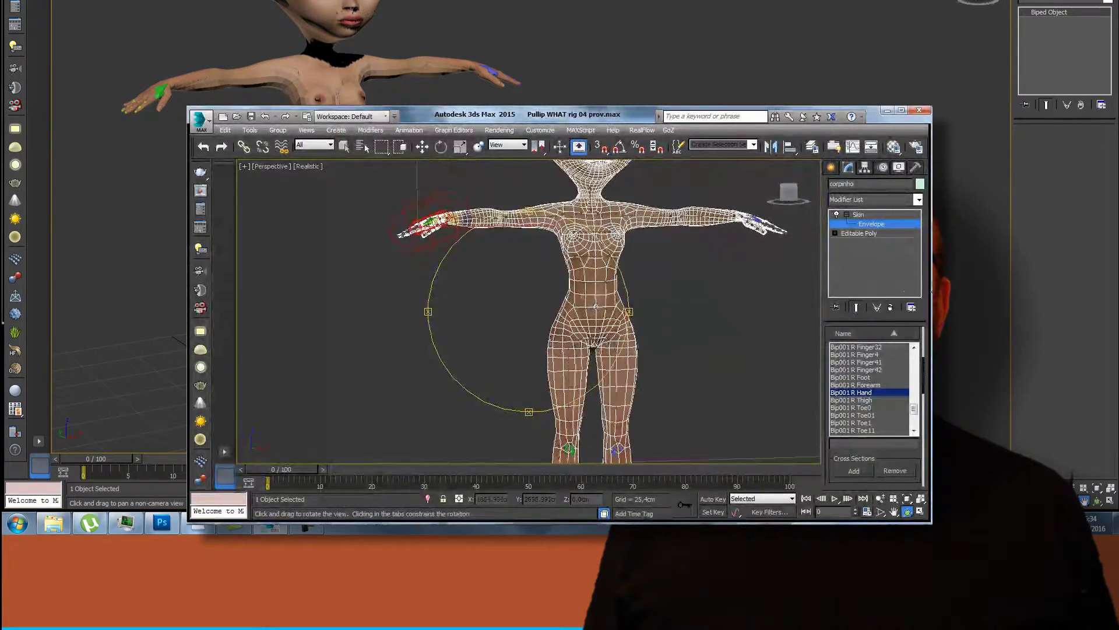
{"action": "left_click", "coordinate": [894, 512]}
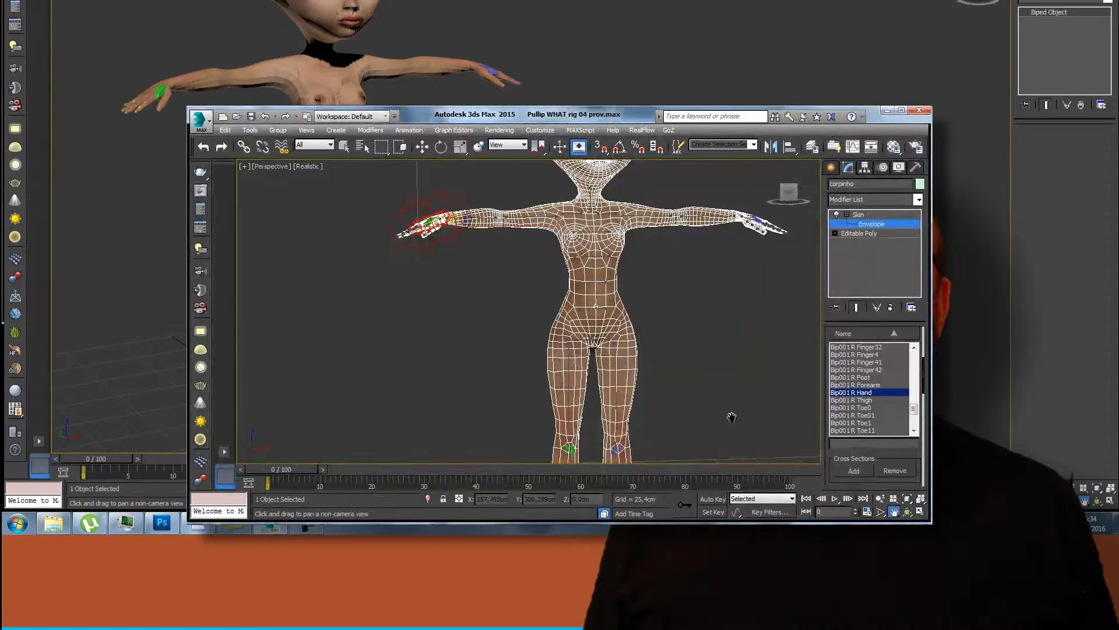
{"action": "left_click_drag", "start_coordinate": [731, 417], "coordinate": [694, 334]}
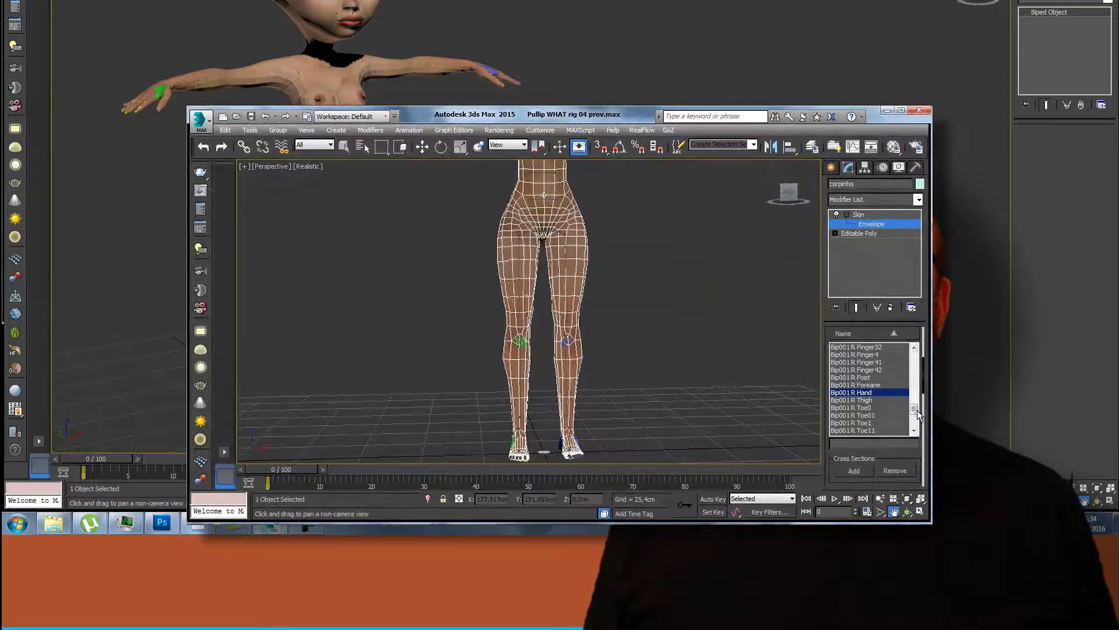
Reselect Bip001 R Calf in the bone list and orbit to a side view of the legs.
{"action": "left_click_drag", "start_coordinate": [914, 412], "coordinate": [916, 390]}
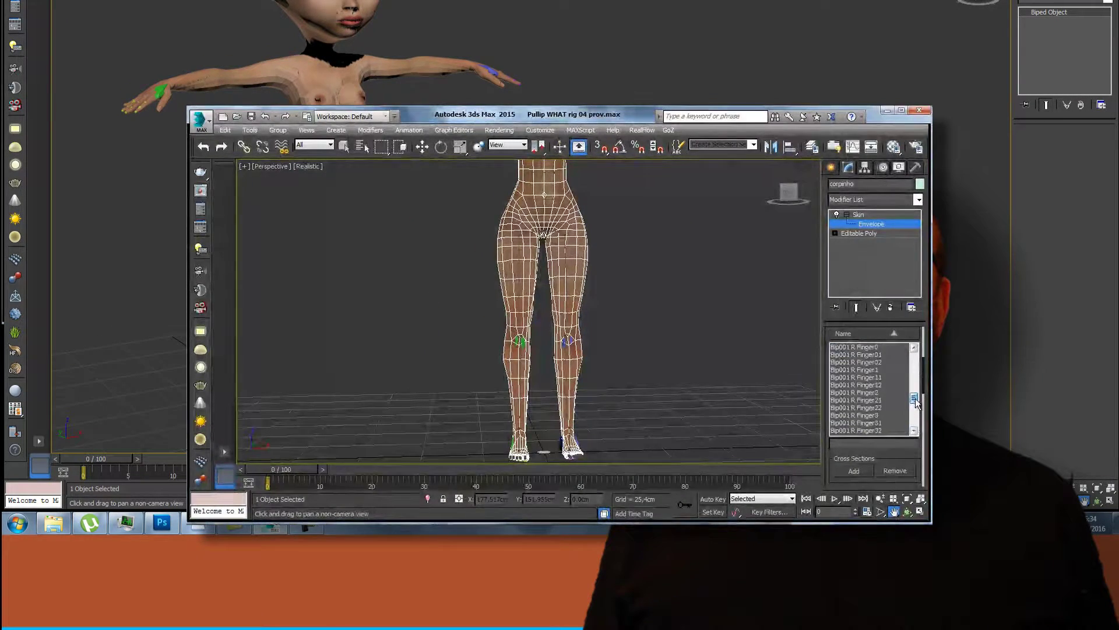
{"action": "left_click_drag", "start_coordinate": [916, 387], "coordinate": [911, 393]}
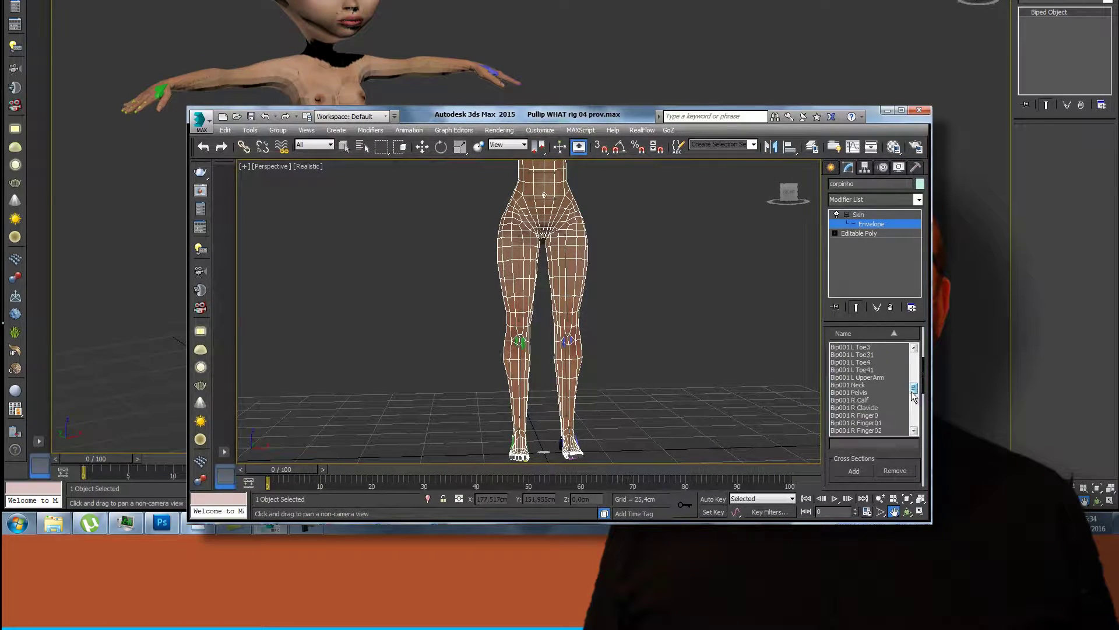
{"action": "left_click", "coordinate": [854, 401]}
{"action": "mouse_move", "coordinate": [788, 194]}
{"action": "left_mouse_down"}
{"action": "mouse_move", "coordinate": [279, 190]}
{"action": "mouse_move", "coordinate": [575, 187]}
{"action": "mouse_move", "coordinate": [509, 408]}
{"action": "left_mouse_up"}
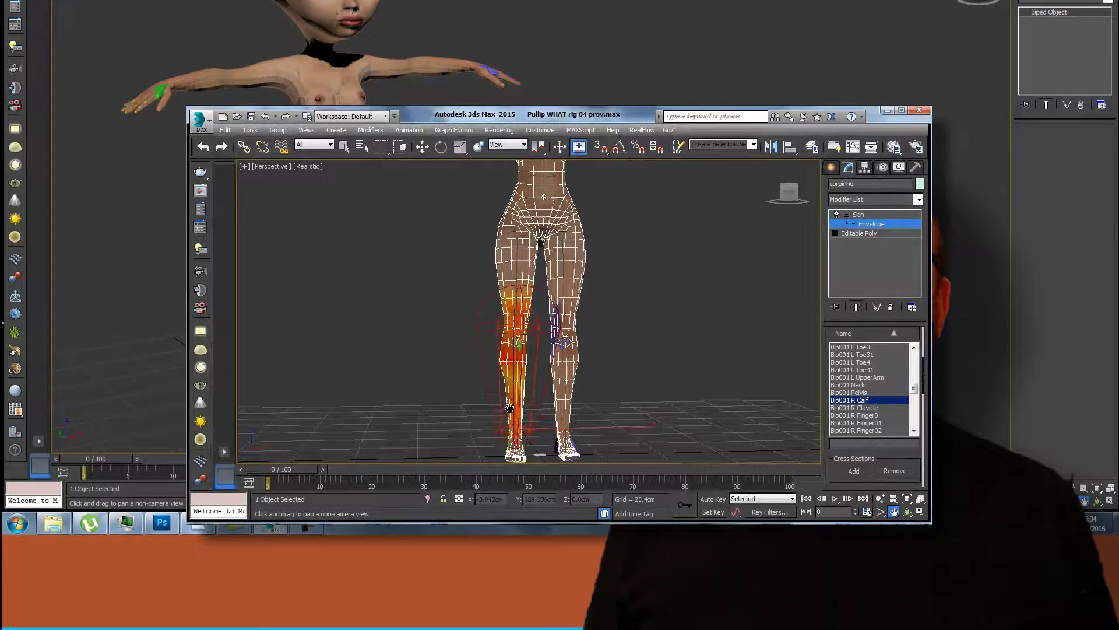
Zoom in on the legs, switch the viewport from Realistic to Wireframe, and orbit around the right knee.
{"action": "left_click", "coordinate": [880, 498]}
{"action": "mouse_move", "coordinate": [505, 396]}
{"action": "left_mouse_down"}
{"action": "mouse_move", "coordinate": [505, 351]}
{"action": "mouse_move", "coordinate": [293, 214]}
{"action": "left_mouse_up"}
{"action": "left_click", "coordinate": [299, 167]}
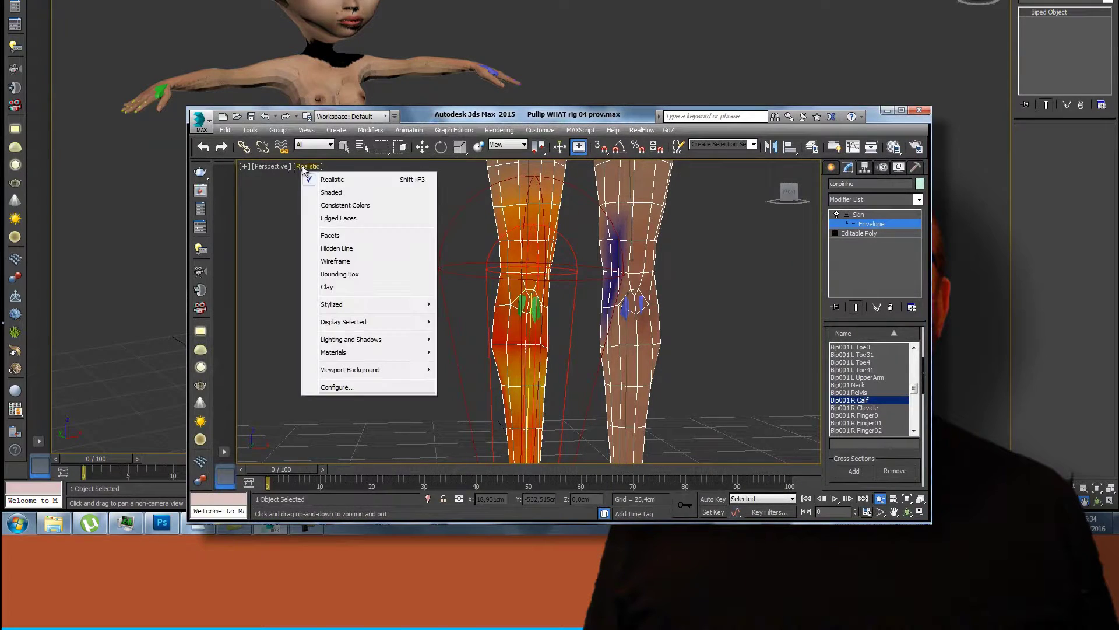
{"action": "left_click", "coordinate": [350, 261]}
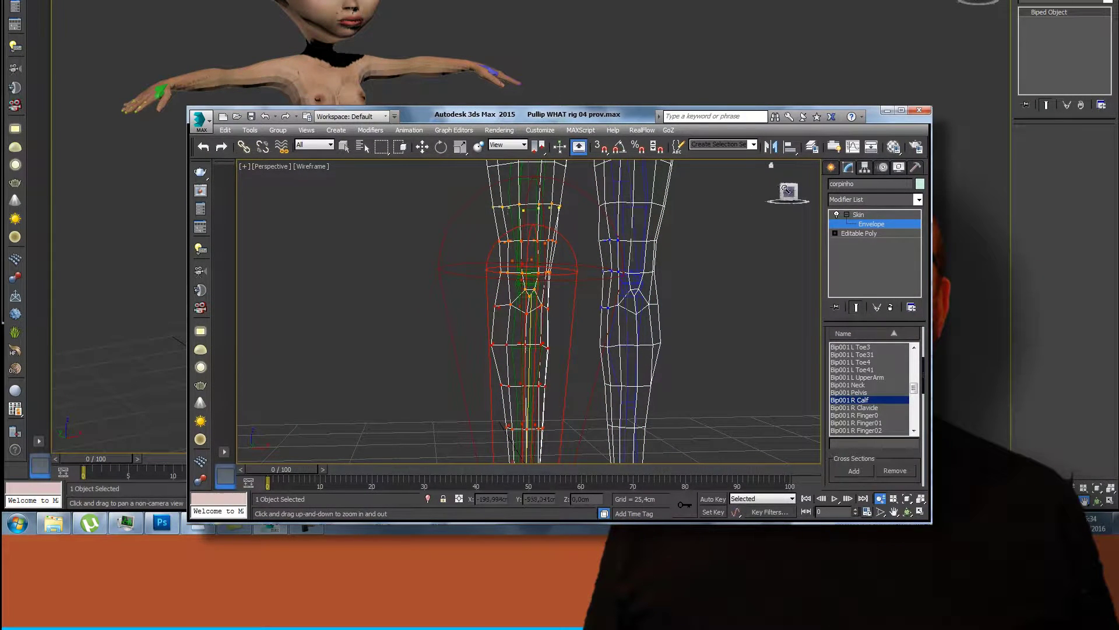
{"action": "mouse_move", "coordinate": [788, 193]}
{"action": "left_mouse_down"}
{"action": "mouse_move", "coordinate": [663, 192]}
{"action": "mouse_move", "coordinate": [645, 203]}
{"action": "left_mouse_up"}
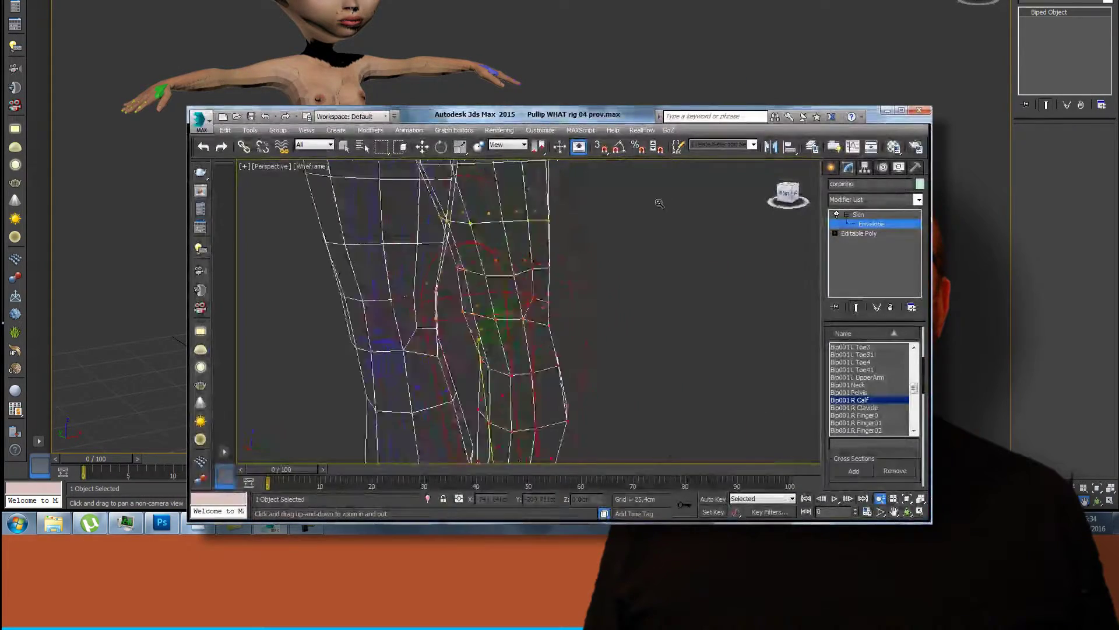
{"action": "middle_click_drag", "start_coordinate": [645, 203], "coordinate": [788, 204], "text": "alt"}
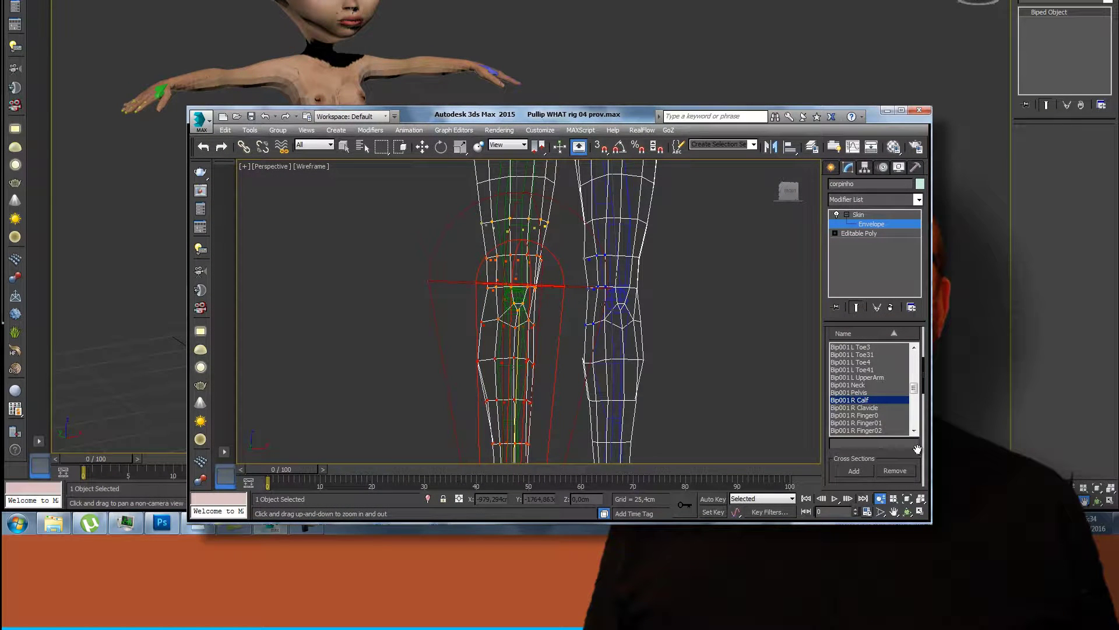
{"action": "scroll", "coordinate": [909, 432], "scroll_direction": "down", "scroll_amount": 5}
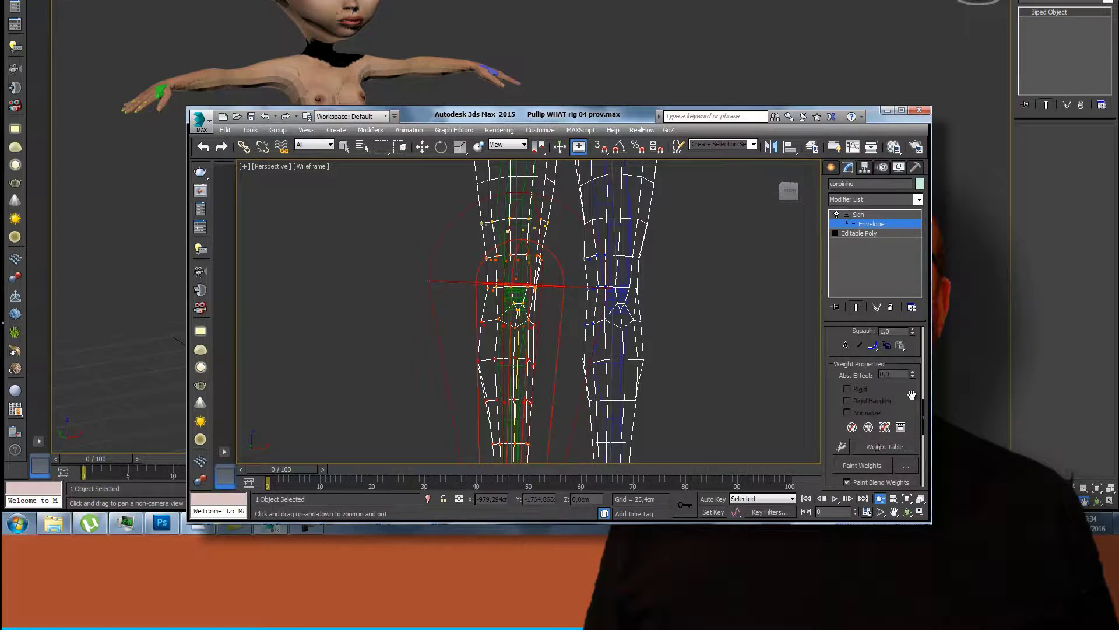
Orbit, look down and pan on the wireframe legs to study the calf envelope from knee to ankle.
{"action": "scroll", "coordinate": [910, 395], "scroll_direction": "up", "scroll_amount": 2}
{"action": "scroll", "coordinate": [909, 395], "scroll_direction": "up", "scroll_amount": 1}
{"action": "scroll", "coordinate": [910, 396], "scroll_direction": "up", "scroll_amount": 2}
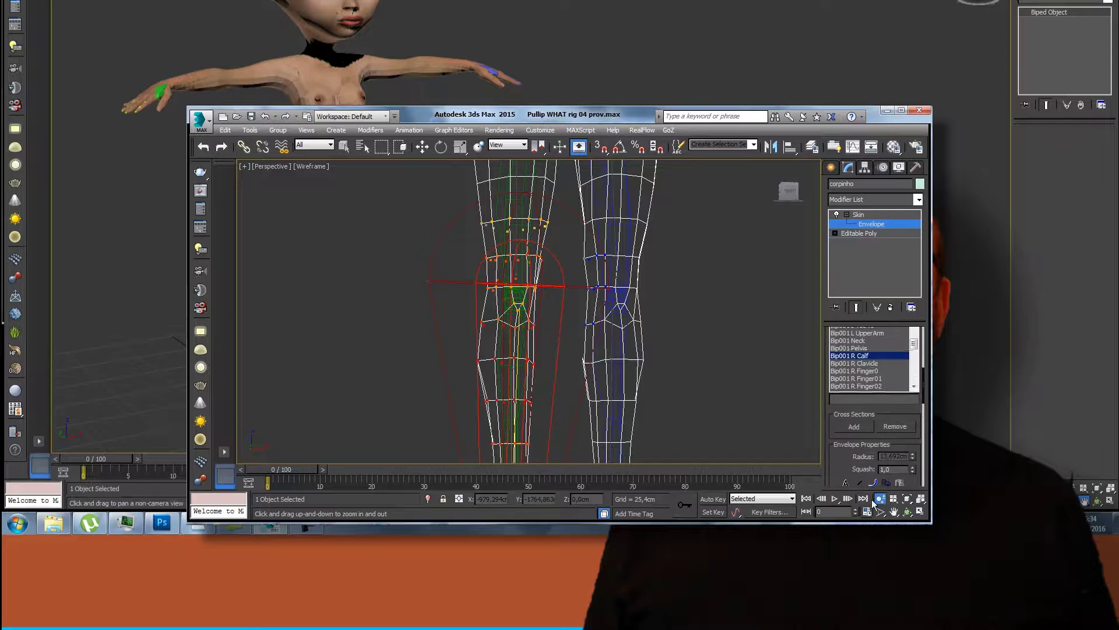
{"action": "middle_click_drag", "start_coordinate": [579, 237], "coordinate": [250, 211], "text": "alt"}
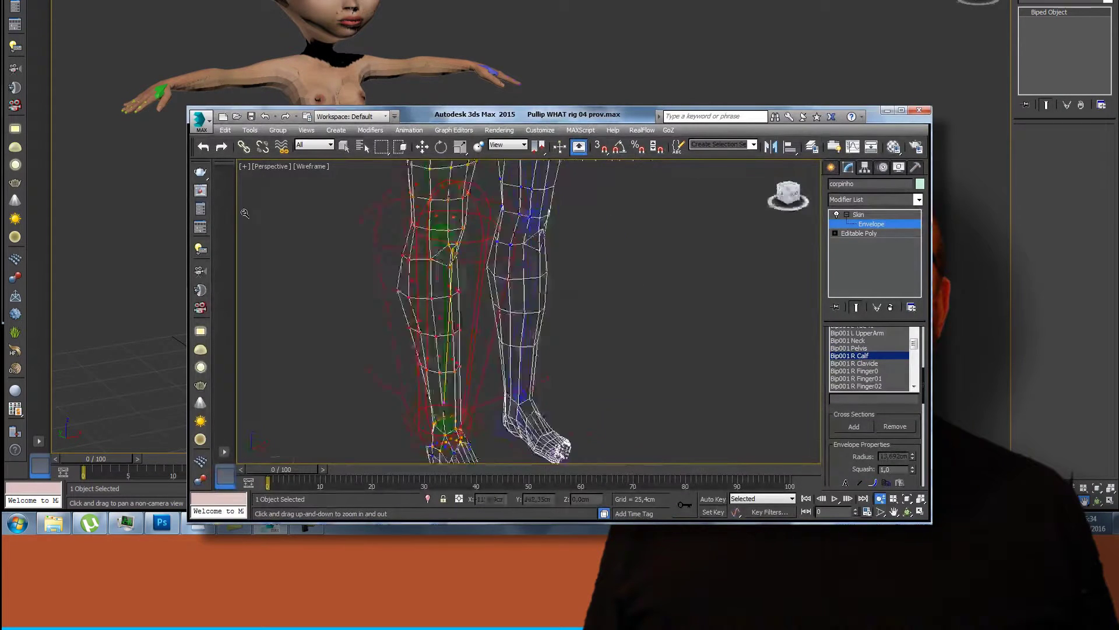
{"action": "scroll", "coordinate": [251, 211], "scroll_direction": "up", "scroll_amount": 1}
{"action": "scroll", "coordinate": [250, 211], "scroll_direction": "up", "scroll_amount": 1}
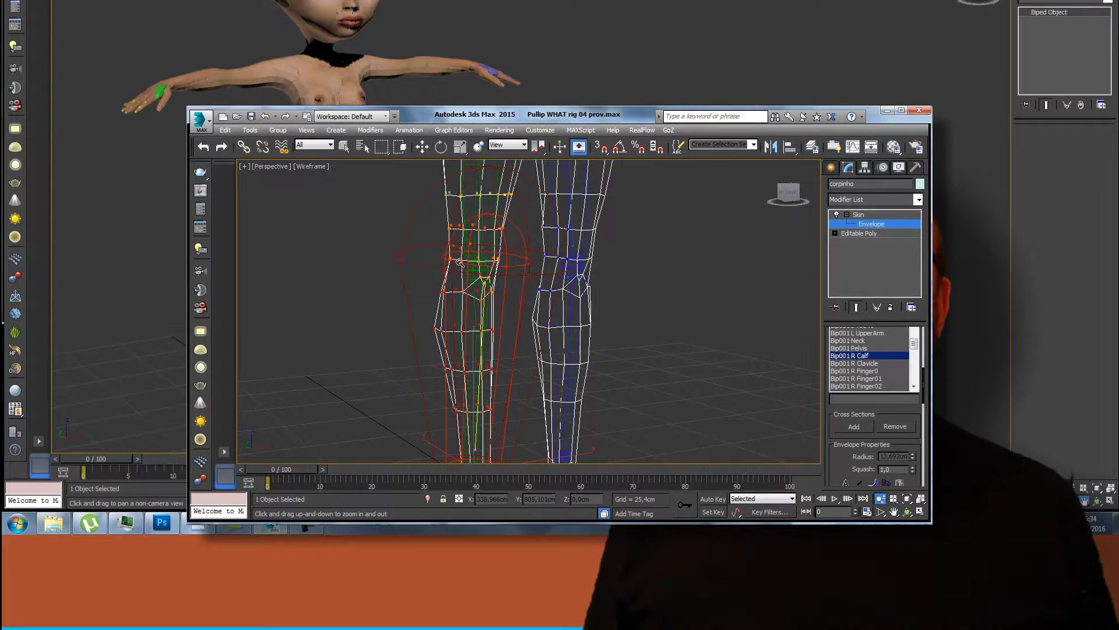
{"action": "left_click_drag", "start_coordinate": [792, 193], "coordinate": [745, 197]}
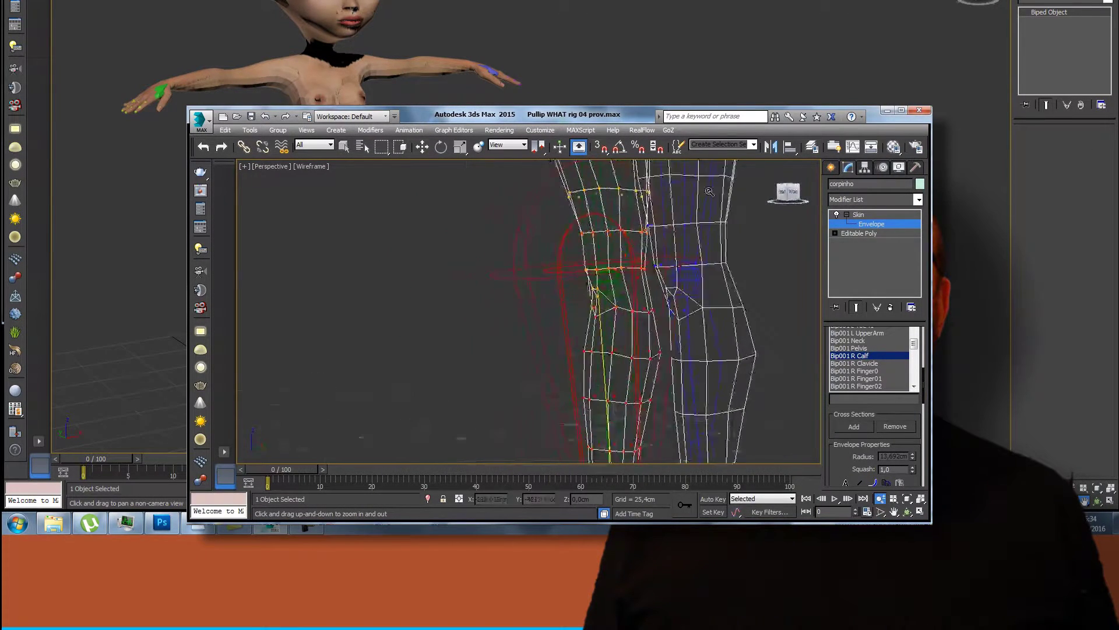
{"action": "scroll", "coordinate": [745, 197], "scroll_direction": "down", "scroll_amount": 2}
{"action": "left_click_drag", "start_coordinate": [787, 195], "coordinate": [790, 213]}
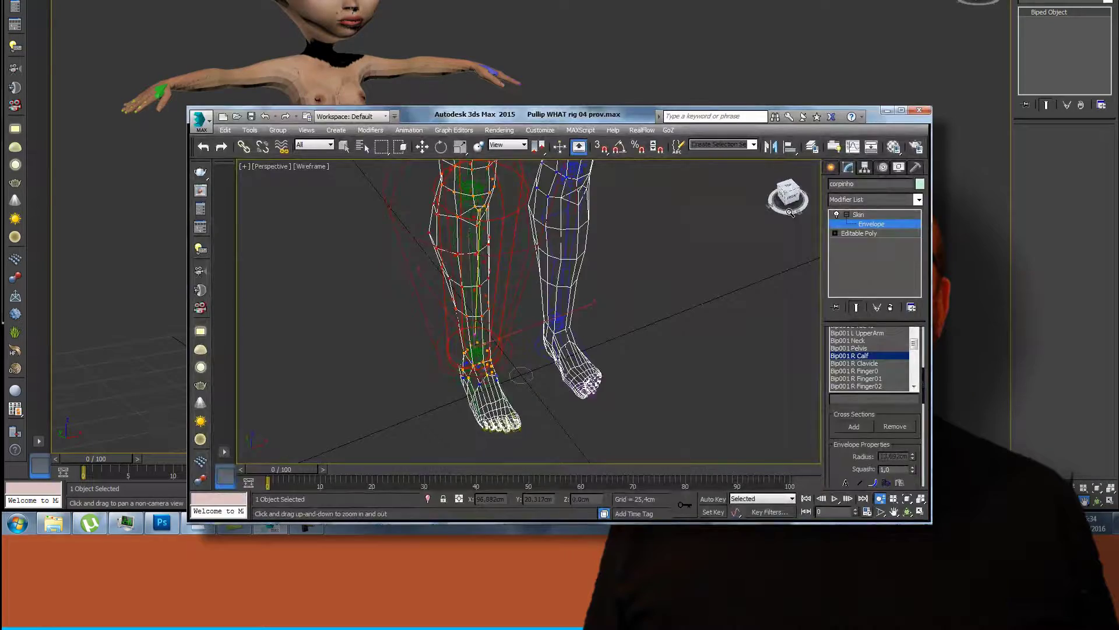
{"action": "left_click_drag", "start_coordinate": [789, 213], "coordinate": [791, 197]}
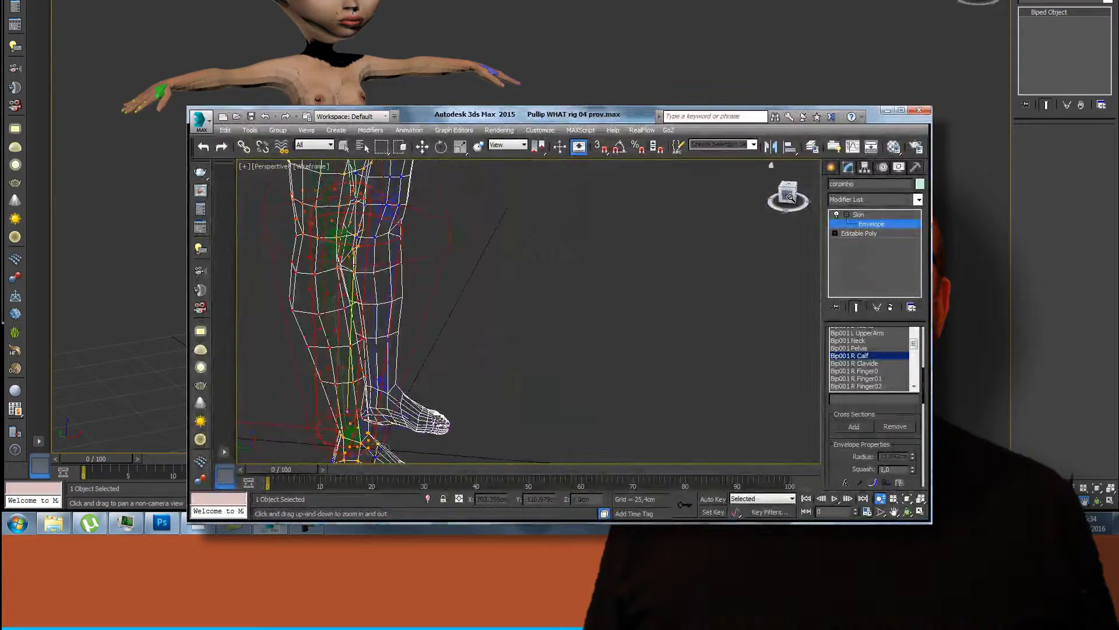
{"action": "mouse_move", "coordinate": [536, 366]}
{"action": "left_mouse_down"}
{"action": "mouse_move", "coordinate": [675, 313]}
{"action": "mouse_move", "coordinate": [709, 322]}
{"action": "left_mouse_up"}
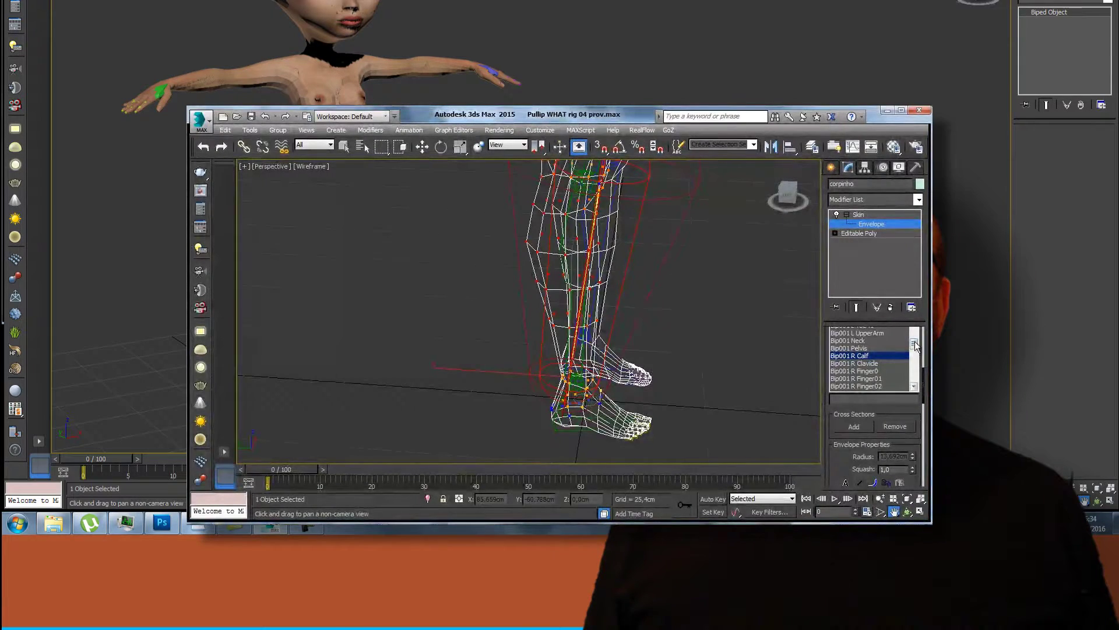
{"action": "left_click_drag", "start_coordinate": [920, 348], "coordinate": [917, 504]}
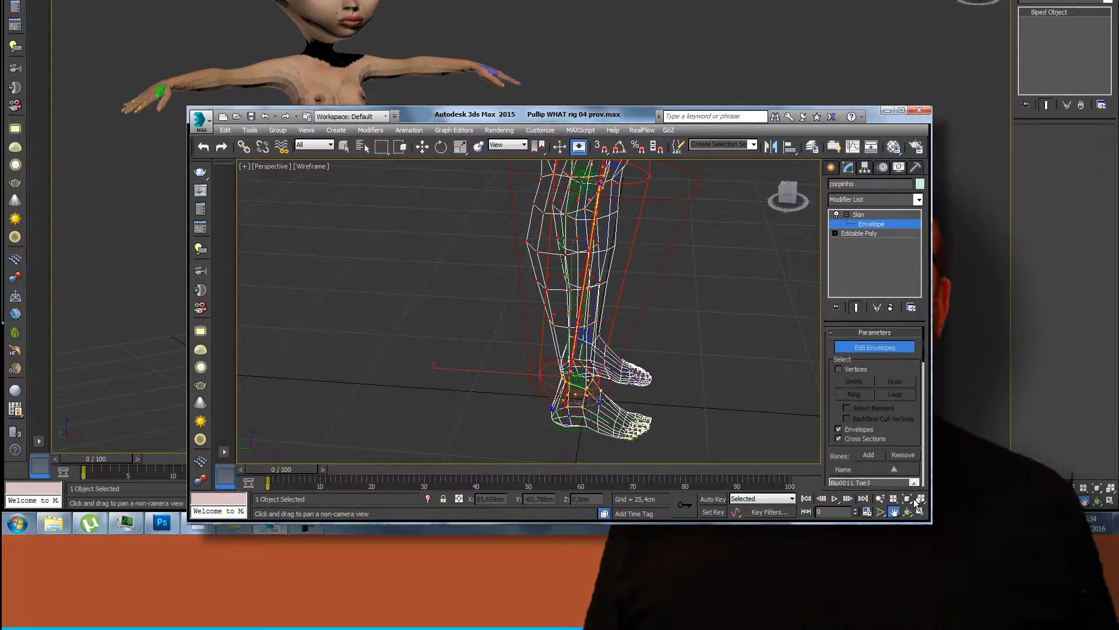
Exit Edit Envelopes, select Bip001 R Foot and lift it to test the leg skinning.
{"action": "left_click", "coordinate": [880, 348]}
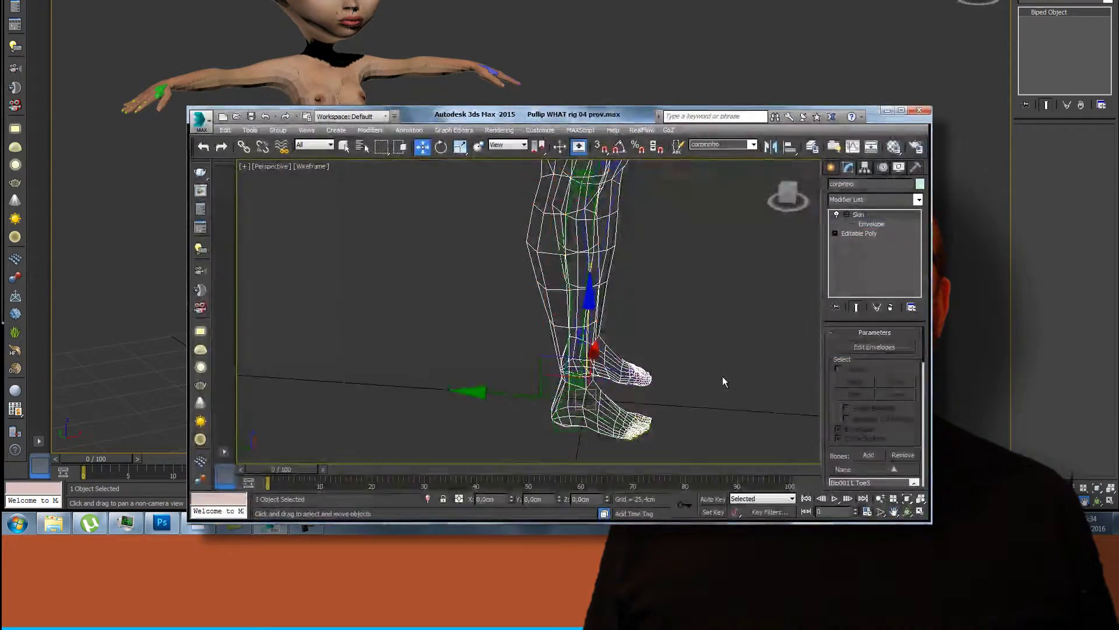
{"action": "left_click", "coordinate": [558, 421]}
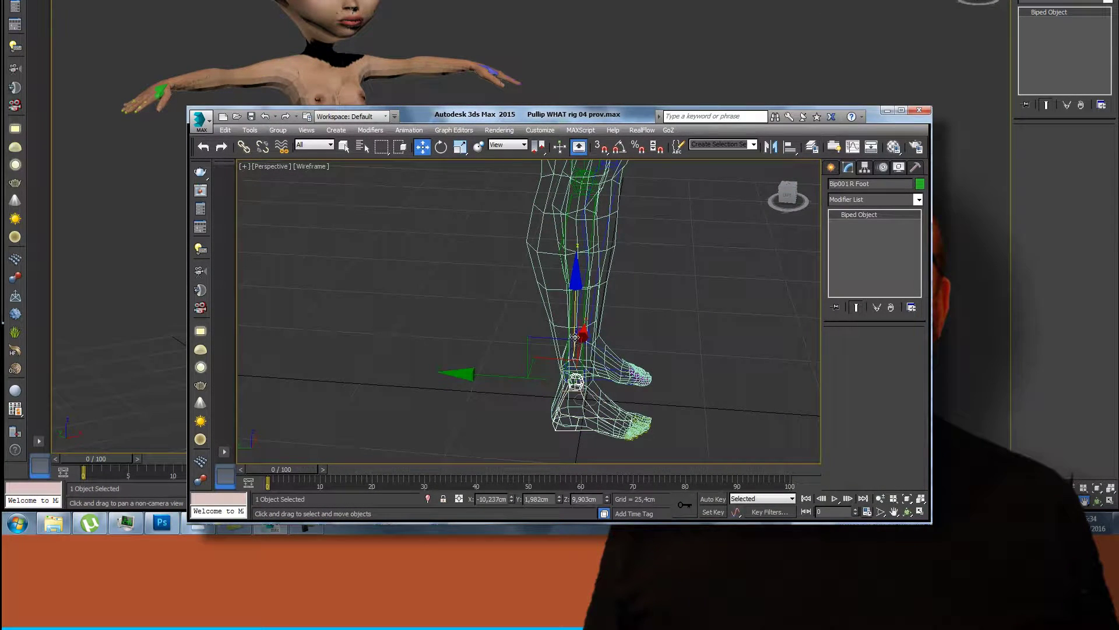
{"action": "left_click_drag", "start_coordinate": [575, 337], "coordinate": [571, 287]}
{"action": "mouse_move", "coordinate": [782, 188]}
{"action": "left_mouse_down"}
{"action": "mouse_move", "coordinate": [784, 198]}
{"action": "mouse_move", "coordinate": [724, 218]}
{"action": "mouse_move", "coordinate": [653, 215]}
{"action": "left_mouse_up"}
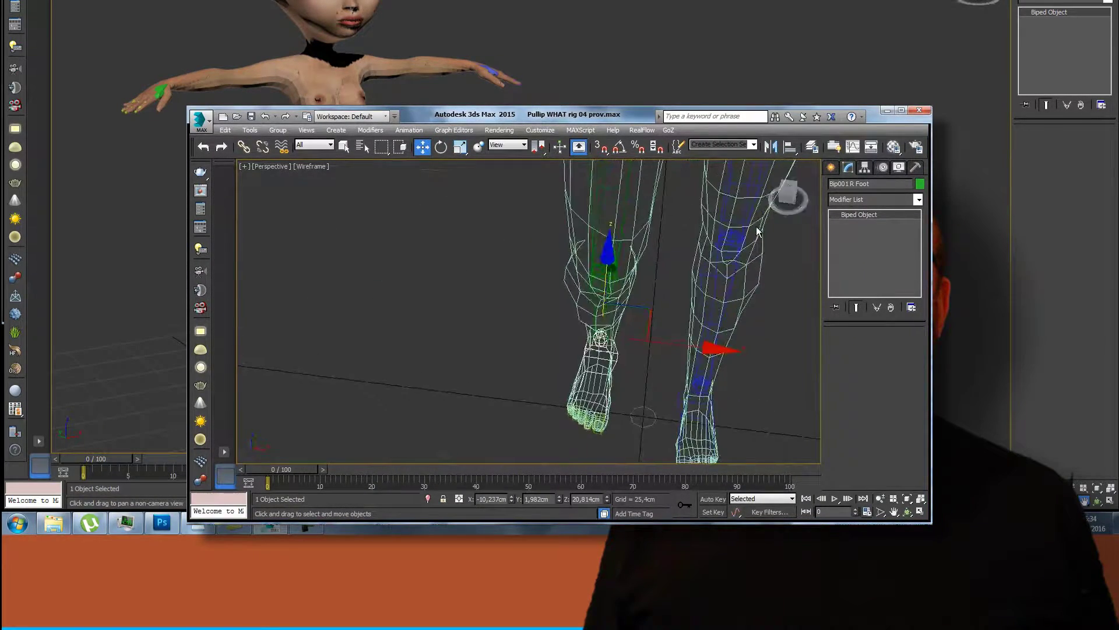
{"action": "mouse_move", "coordinate": [603, 279]}
{"action": "left_mouse_down"}
{"action": "mouse_move", "coordinate": [607, 219]}
{"action": "mouse_move", "coordinate": [601, 315]}
{"action": "mouse_move", "coordinate": [609, 233]}
{"action": "mouse_move", "coordinate": [607, 285]}
{"action": "mouse_move", "coordinate": [643, 260]}
{"action": "left_mouse_up"}
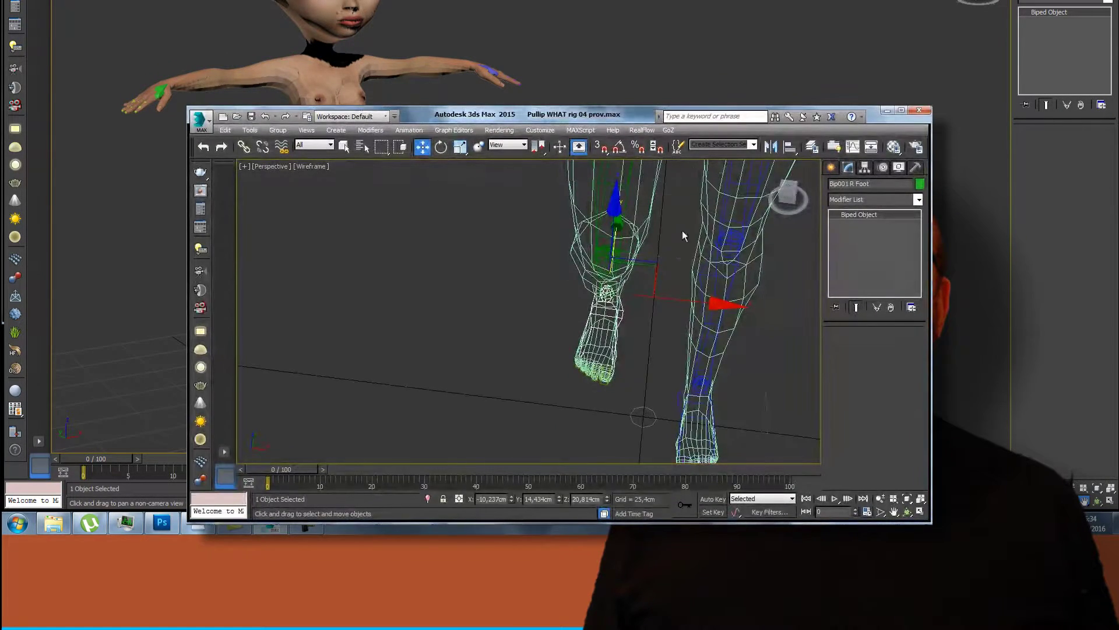
{"action": "mouse_move", "coordinate": [612, 223]}
{"action": "left_mouse_down"}
{"action": "mouse_move", "coordinate": [613, 210]}
{"action": "mouse_move", "coordinate": [628, 263]}
{"action": "mouse_move", "coordinate": [630, 181]}
{"action": "left_mouse_up"}
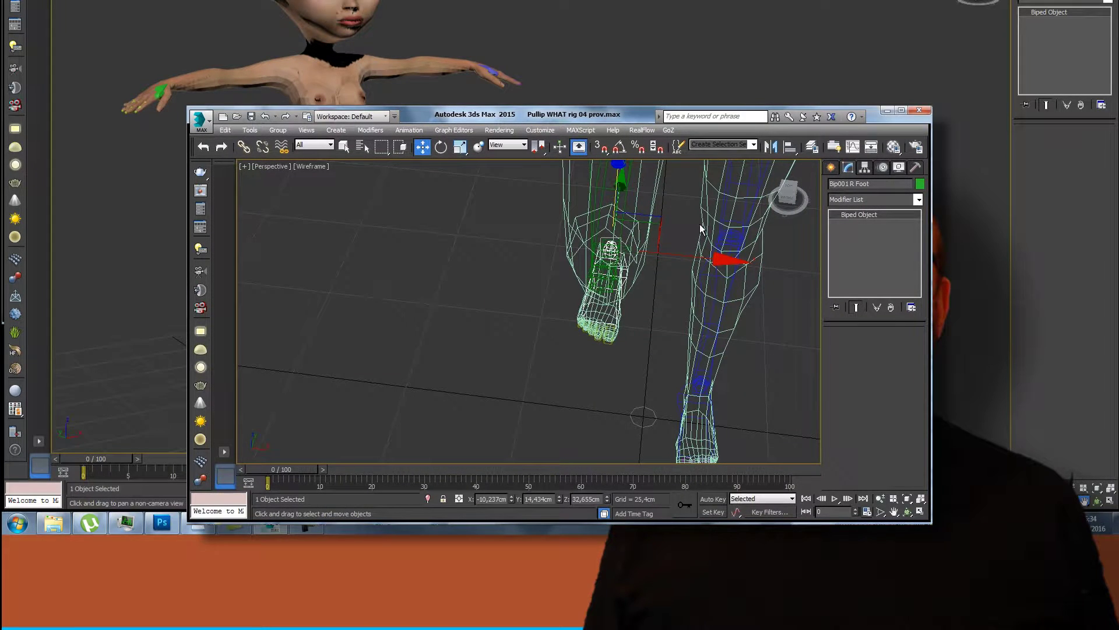
View the legs from side and back, then lower and shift the right foot to bend the leg.
{"action": "left_click", "coordinate": [787, 194]}
{"action": "key", "text": "shift+z"}
{"action": "key", "text": "shift+y"}
{"action": "key", "text": "shift+z"}
{"action": "mouse_move", "coordinate": [394, 168]}
{"action": "middle_mouse_down", "text": "alt"}
{"action": "mouse_move", "coordinate": [390, 185]}
{"action": "mouse_move", "coordinate": [325, 187]}
{"action": "middle_mouse_up", "text": "alt"}
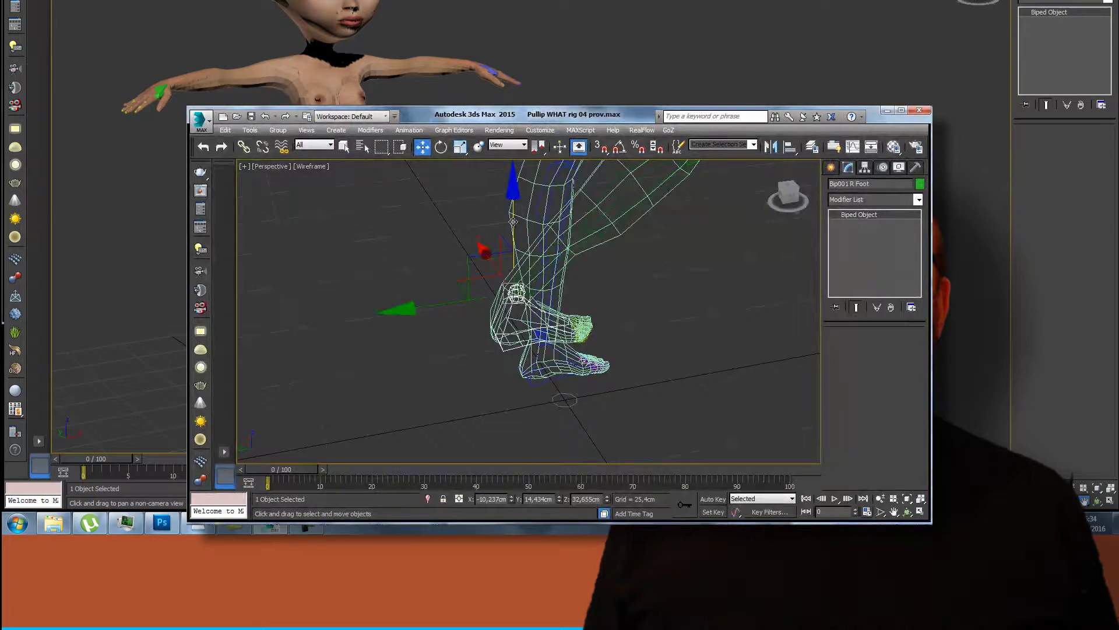
{"action": "left_click_drag", "start_coordinate": [513, 223], "coordinate": [573, 339]}
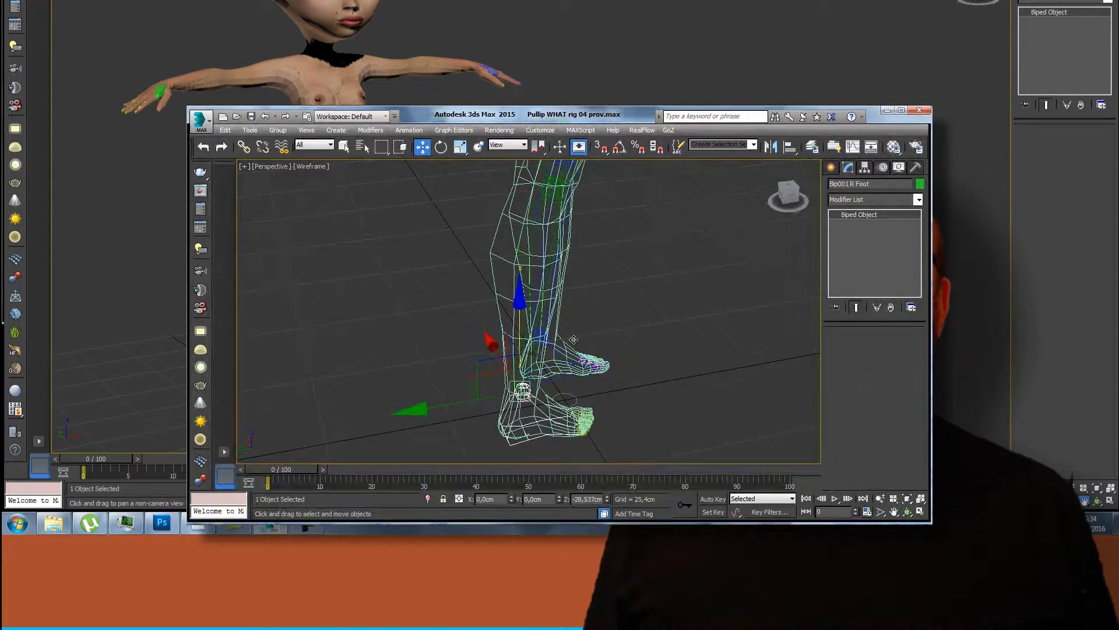
{"action": "mouse_move", "coordinate": [436, 400]}
{"action": "left_mouse_down"}
{"action": "mouse_move", "coordinate": [498, 399]}
{"action": "mouse_move", "coordinate": [474, 404]}
{"action": "left_mouse_up"}
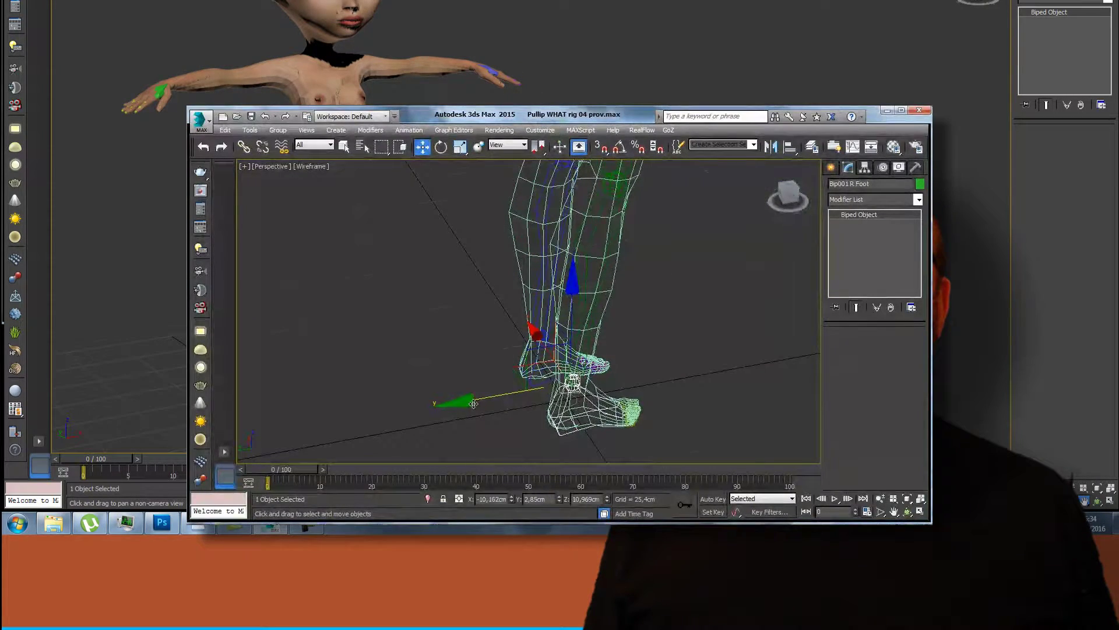
{"action": "middle_click_drag", "start_coordinate": [780, 227], "coordinate": [632, 197], "text": "alt"}
{"action": "mouse_move", "coordinate": [603, 192]}
{"action": "middle_mouse_down", "text": "alt"}
{"action": "mouse_move", "coordinate": [291, 215]}
{"action": "mouse_move", "coordinate": [512, 204]}
{"action": "mouse_move", "coordinate": [401, 187]}
{"action": "middle_mouse_up", "text": "alt"}
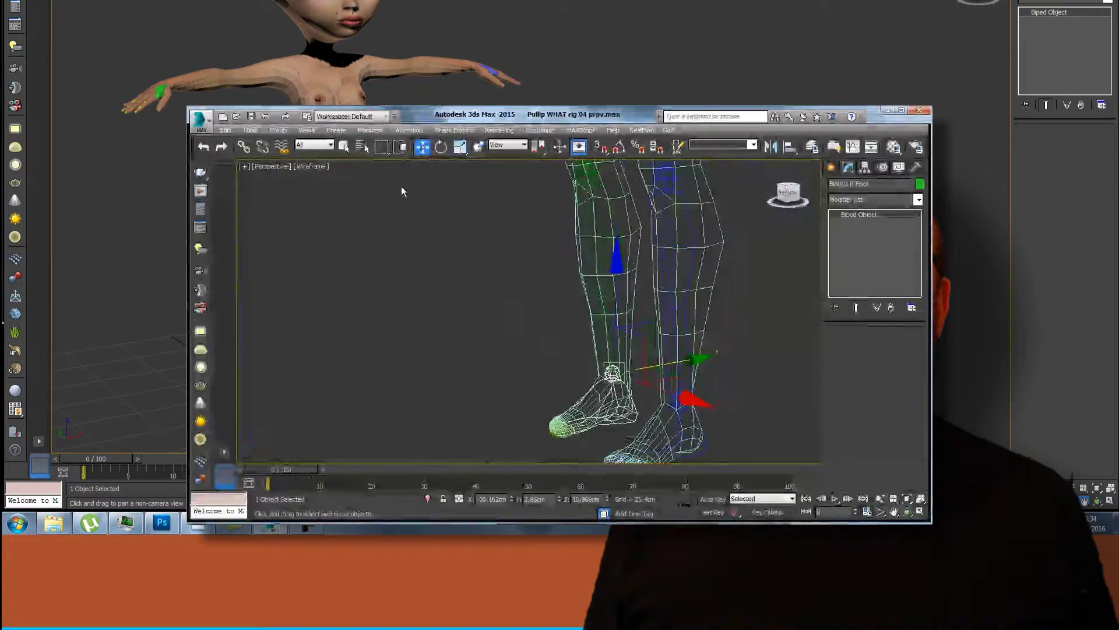
Deselect the foot and switch the viewport from Wireframe to Realistic shading.
{"action": "left_click", "coordinate": [320, 176]}
{"action": "left_click", "coordinate": [303, 166]}
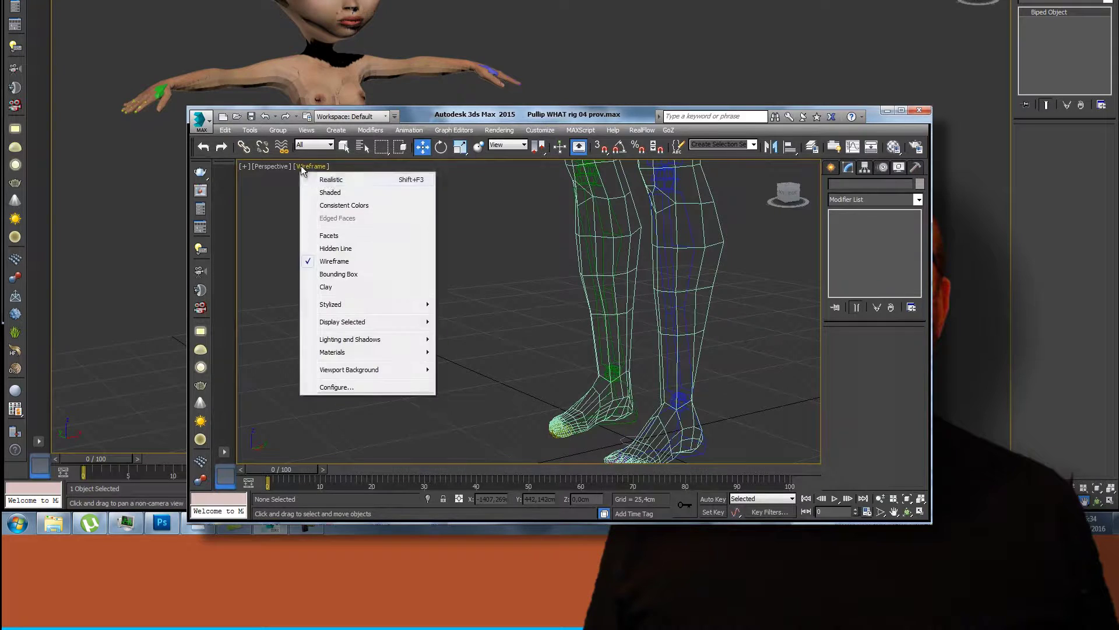
{"action": "left_click", "coordinate": [330, 180]}
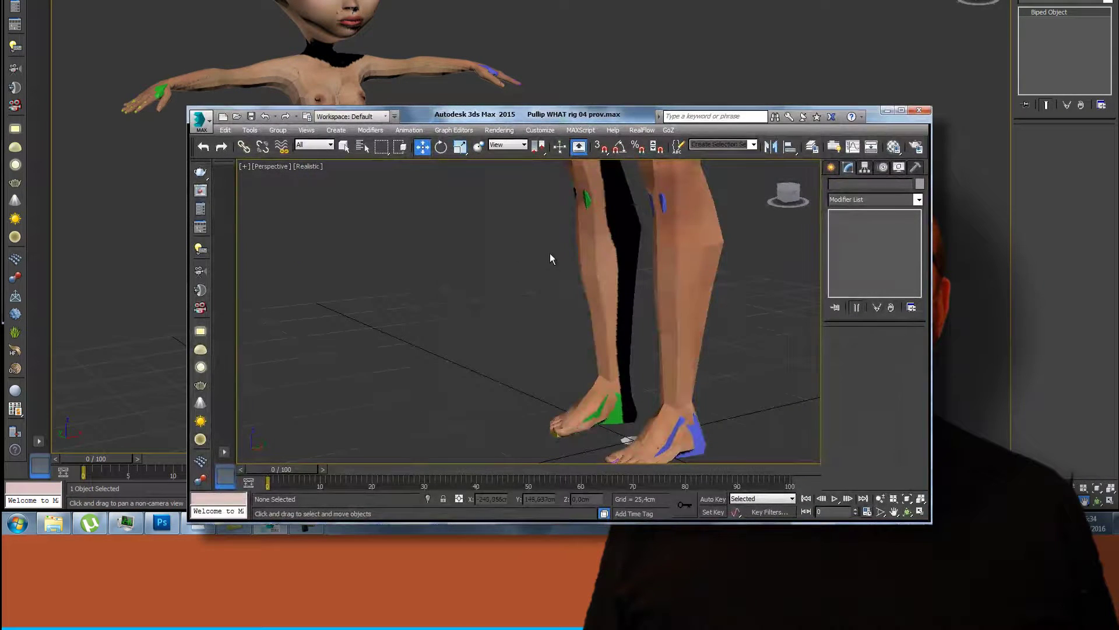
Zoom Extents to frame the whole character and orbit to a right-side view.
{"action": "left_click", "coordinate": [921, 499]}
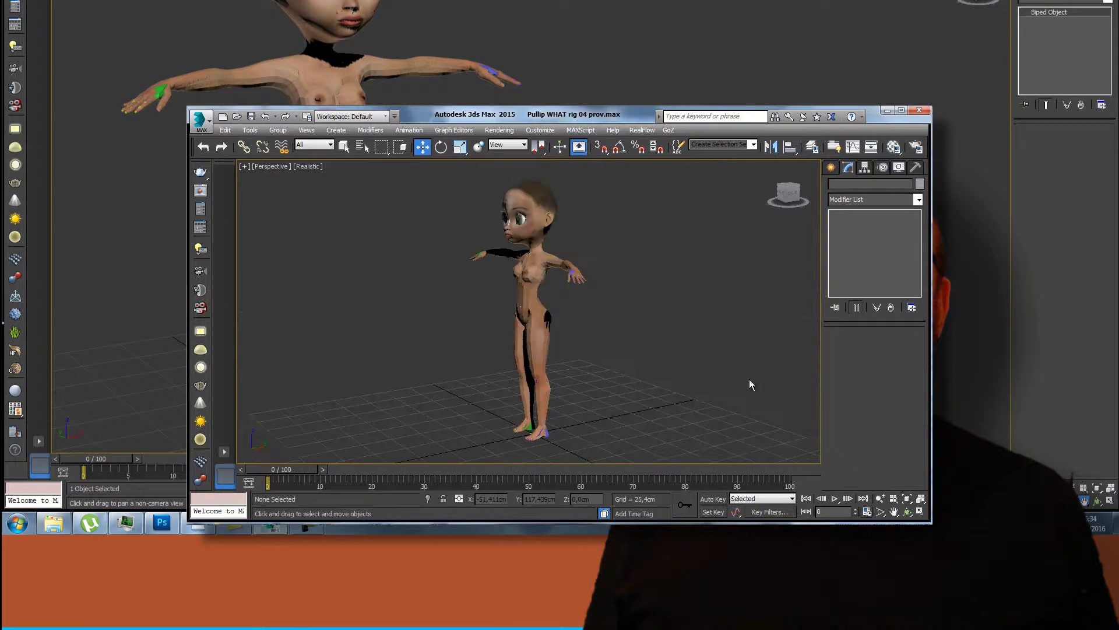
{"action": "middle_click_drag", "start_coordinate": [241, 194], "coordinate": [639, 195], "text": "alt"}
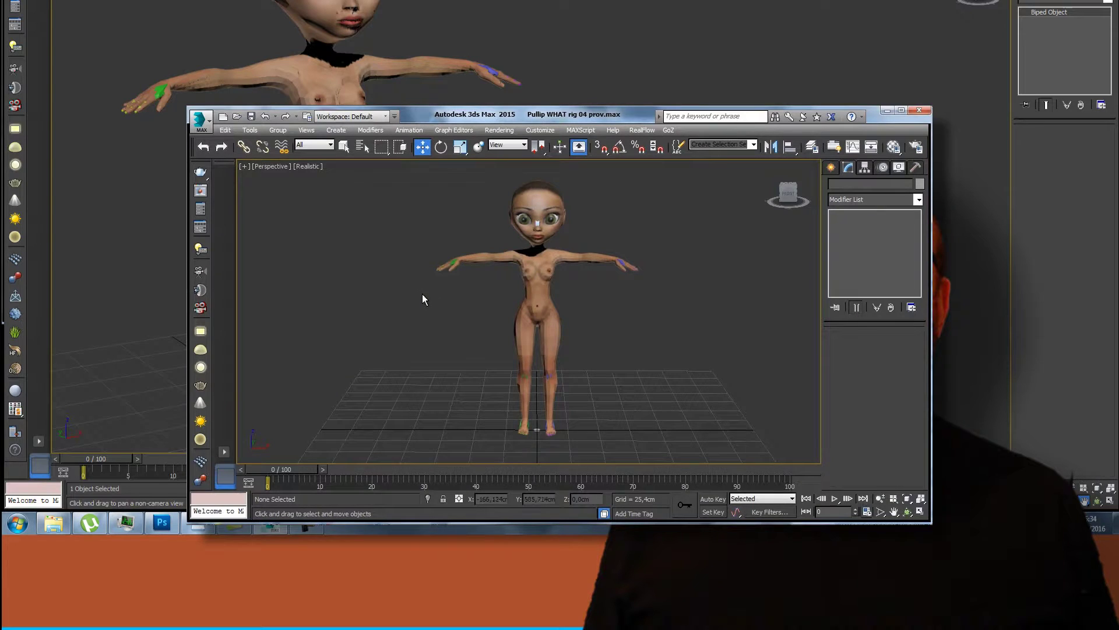
{"action": "mouse_move", "coordinate": [424, 294]}
{"action": "middle_mouse_down", "text": "alt"}
{"action": "mouse_move", "coordinate": [320, 194]}
{"action": "mouse_move", "coordinate": [638, 197]}
{"action": "mouse_move", "coordinate": [543, 200]}
{"action": "mouse_move", "coordinate": [606, 193]}
{"action": "middle_mouse_up", "text": "alt"}
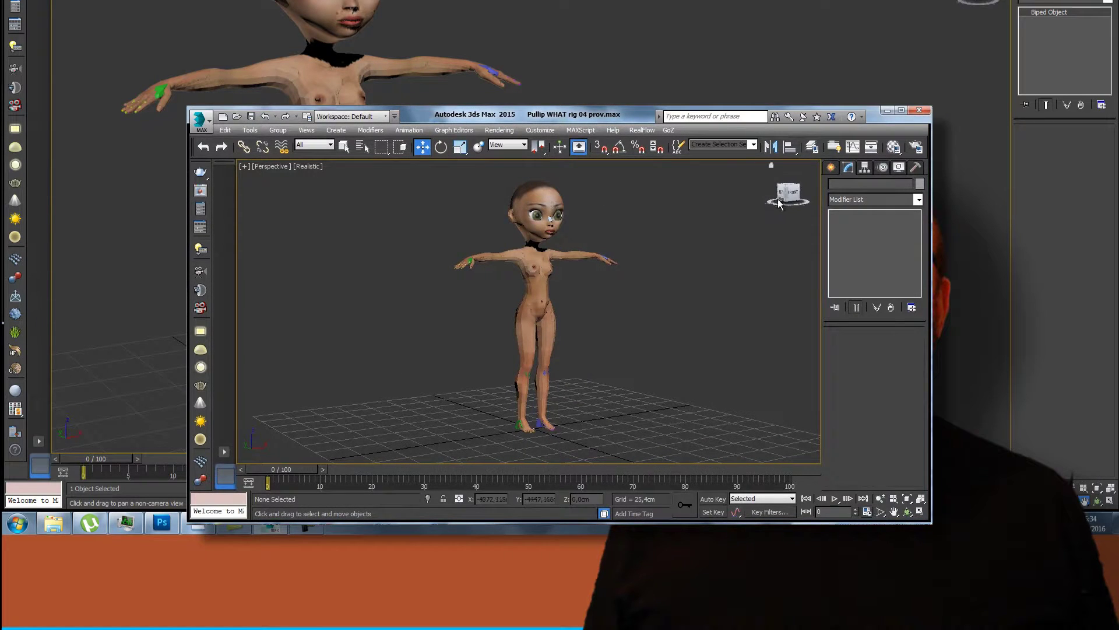